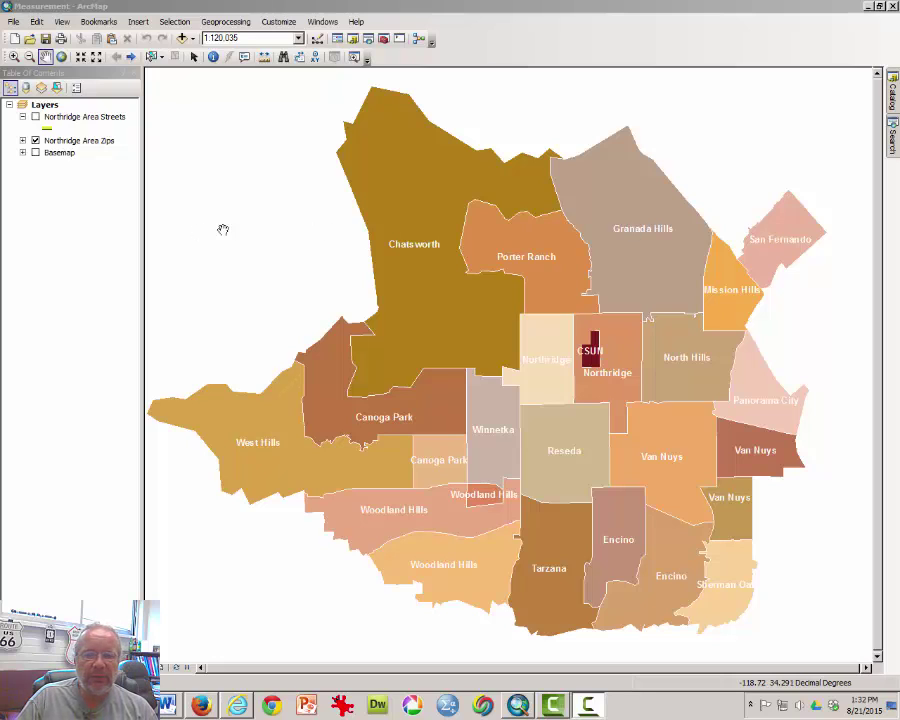
# Focus the map on the CSUN area, showing the Basemap imagery instead of the Northridge Area Zips layer
pyautogui.click(14, 57)
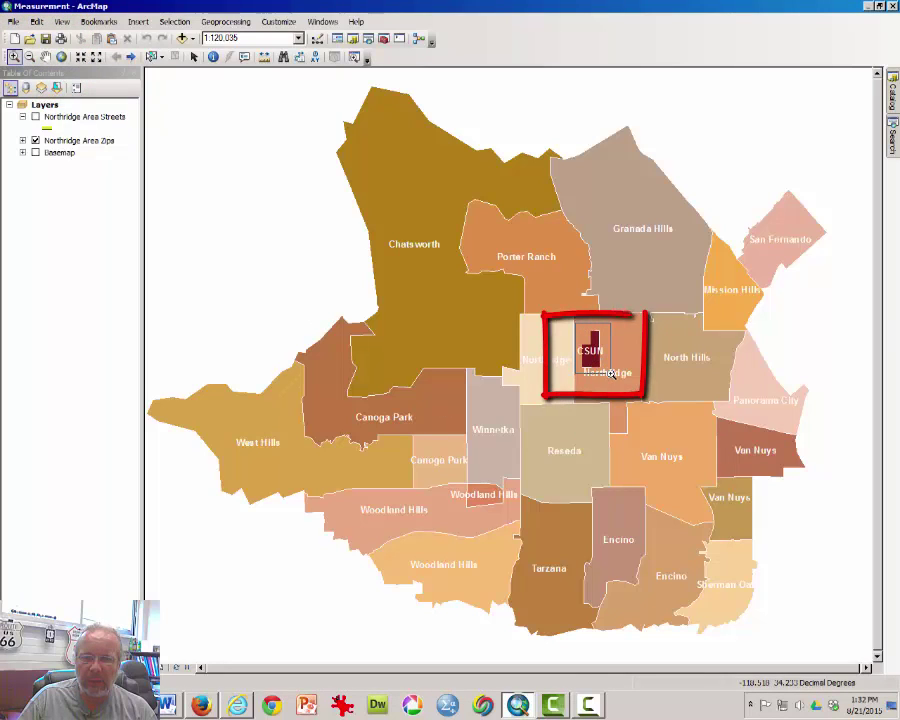
pyautogui.moveTo(577, 328); pyautogui.dragTo(611, 374)
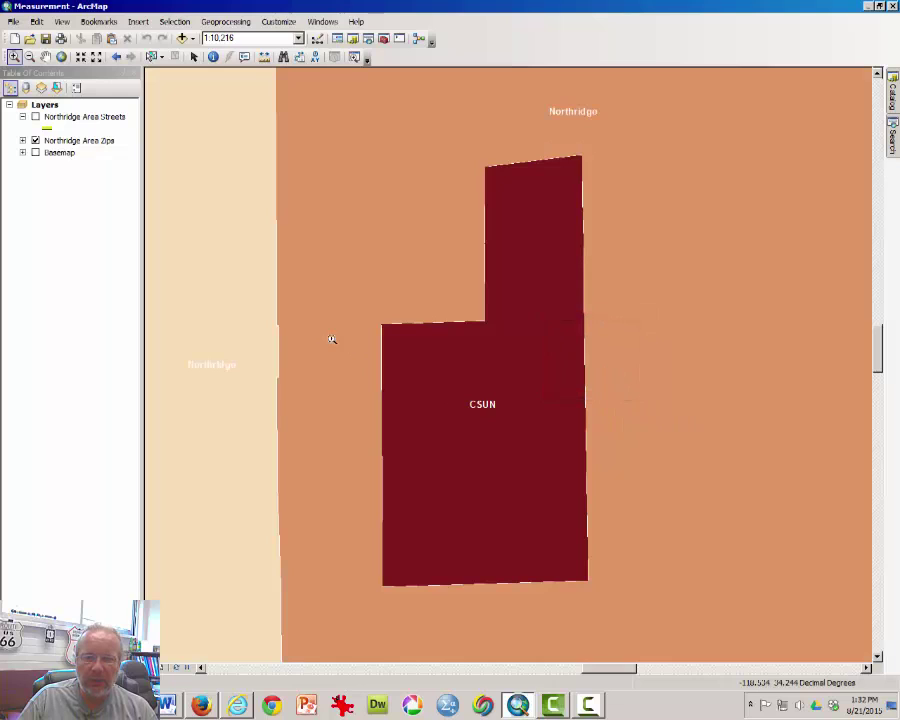
pyautogui.moveTo(328, 337)
pyautogui.mouseDown()
pyautogui.moveTo(627, 472)
pyautogui.moveTo(679, 531)
pyautogui.mouseUp()
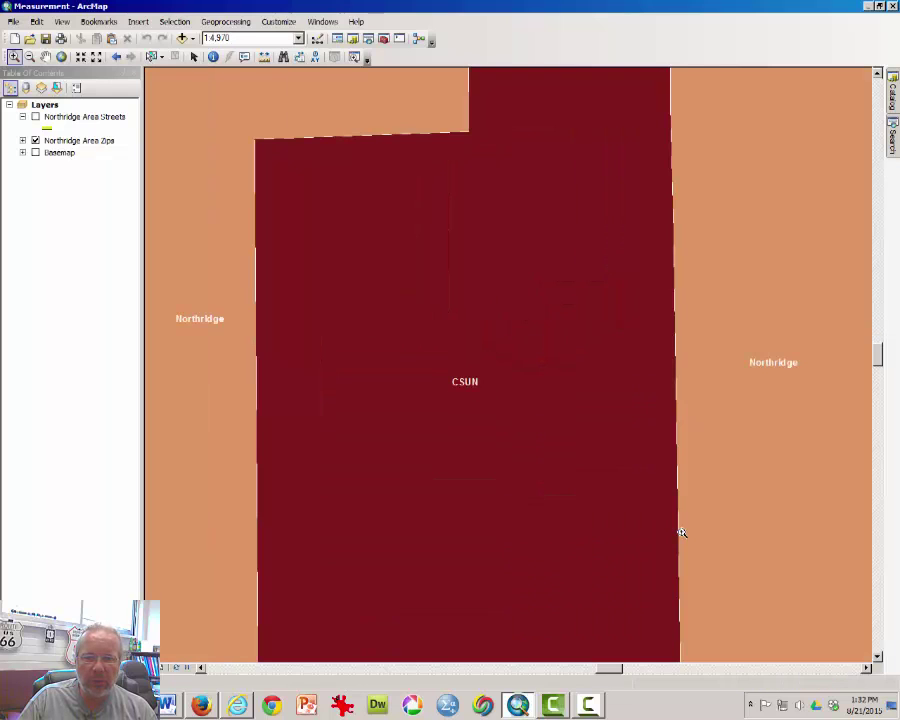
pyautogui.click(38, 142)
pyautogui.click(35, 141)
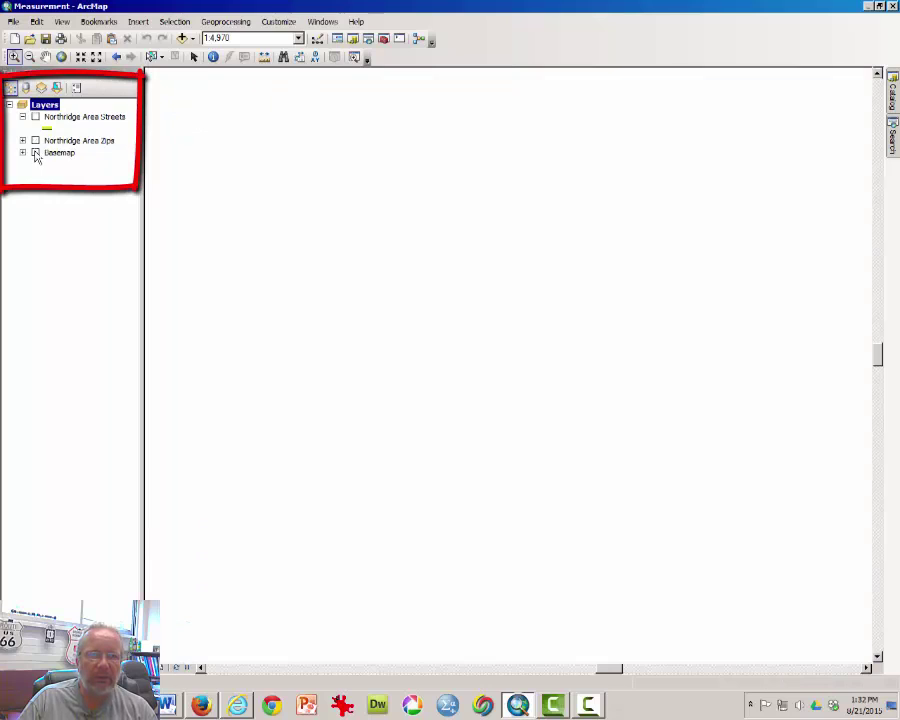
pyautogui.click(35, 153)
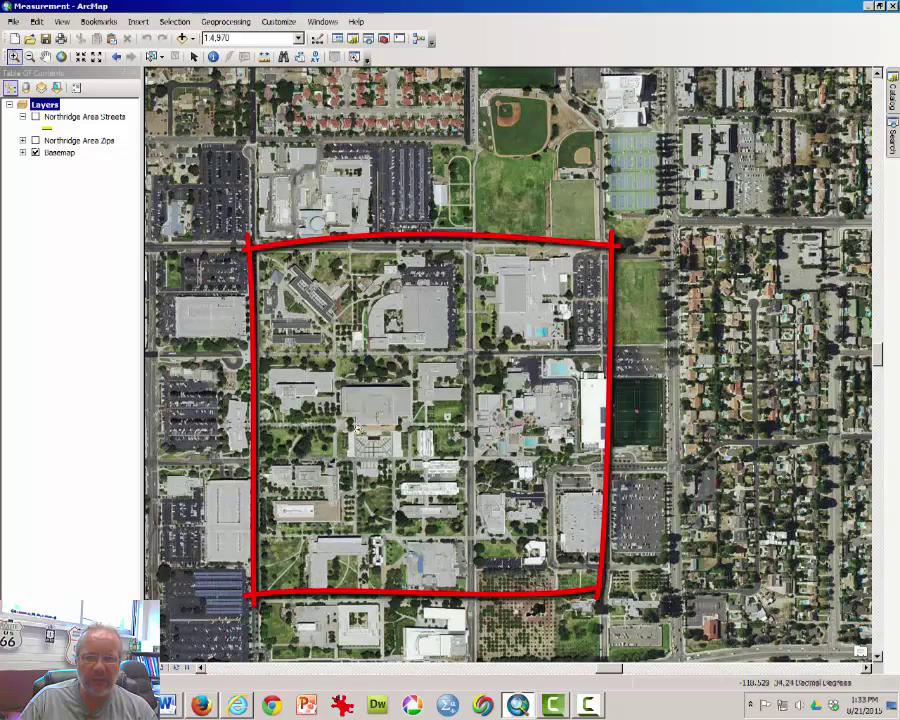
# Look at the large central campus building and its front lawn in layout view, and return to data view
pyautogui.moveTo(308, 362); pyautogui.dragTo(465, 497)
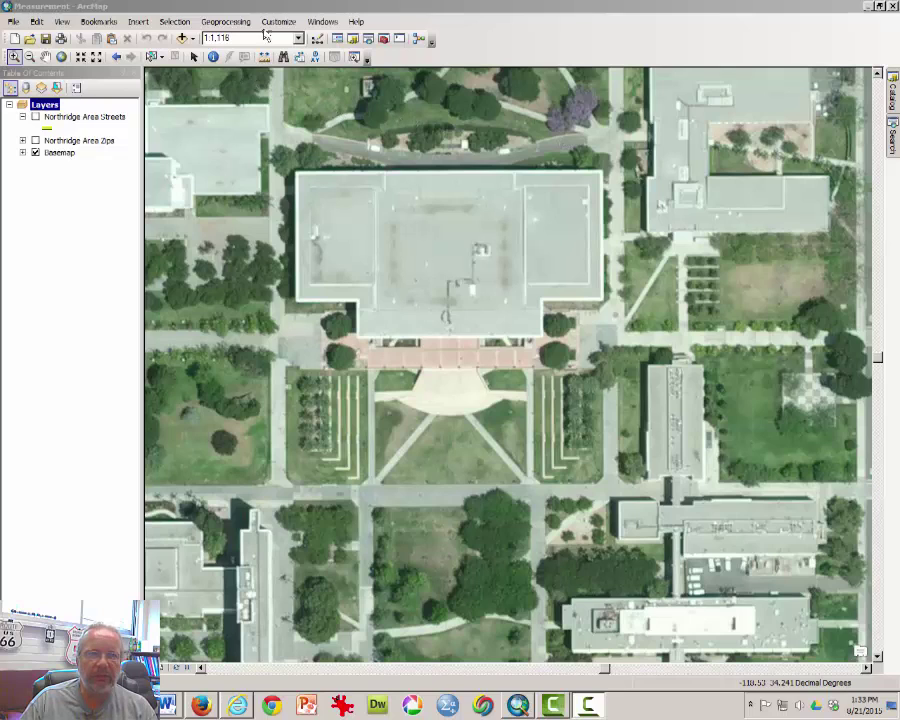
pyautogui.click(199, 9)
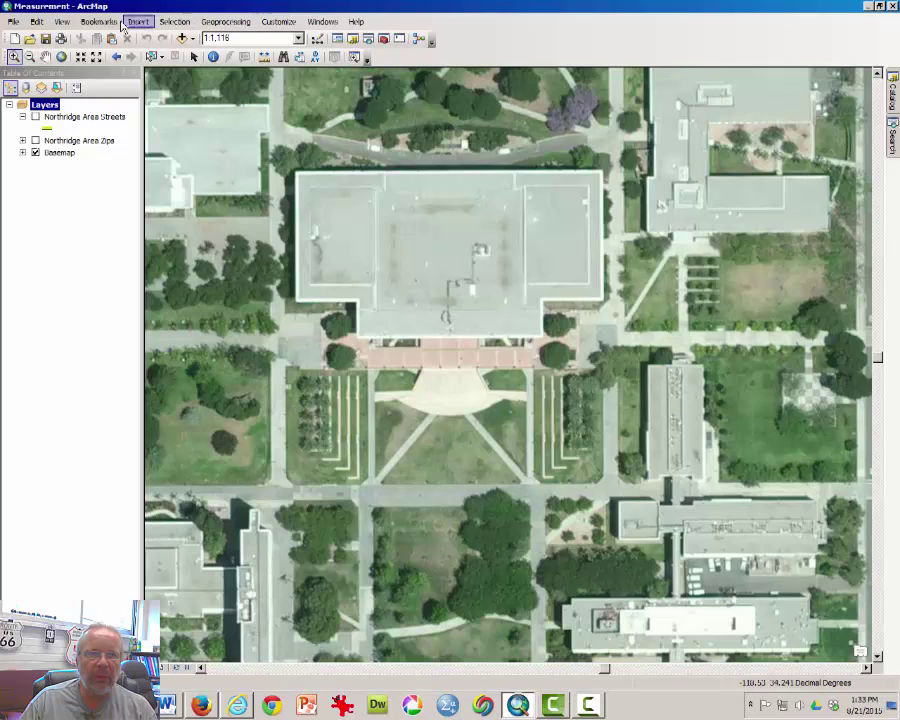
pyautogui.click(62, 22)
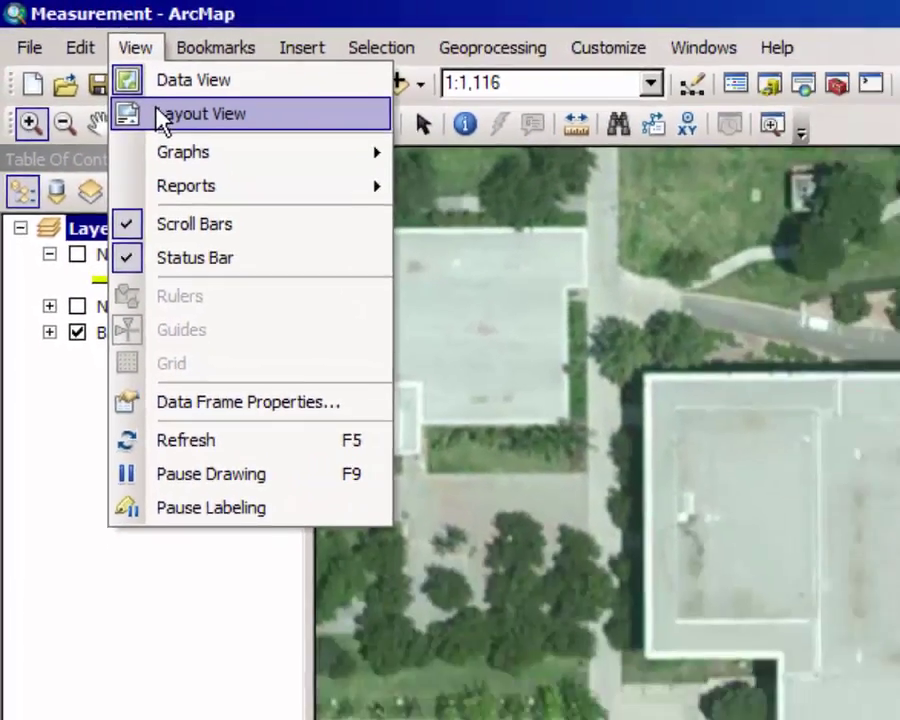
pyautogui.click(212, 152)
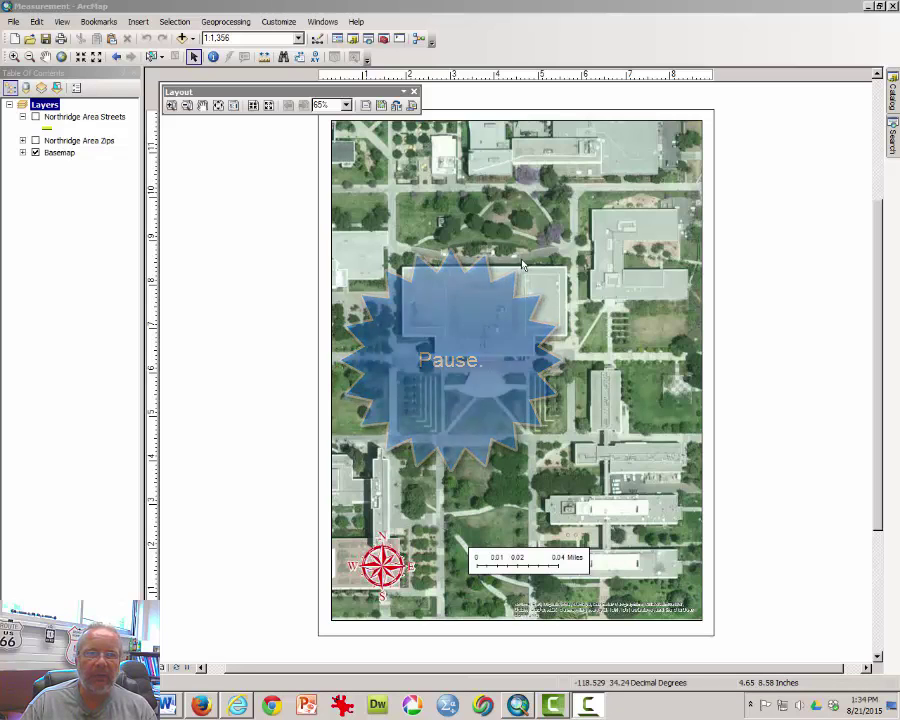
pyautogui.click(415, 93)
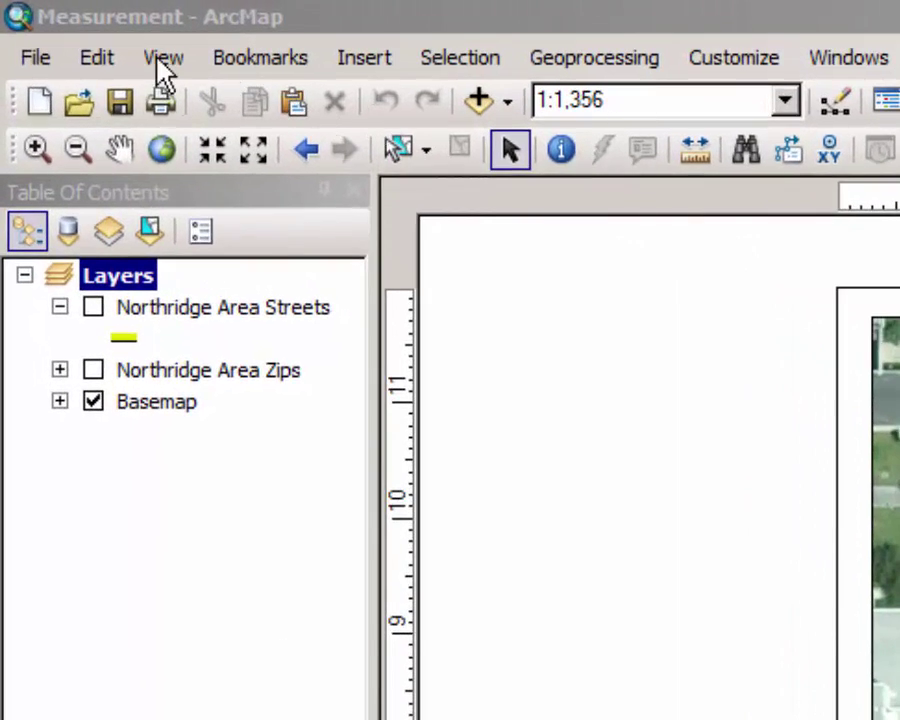
pyautogui.click(67, 24)
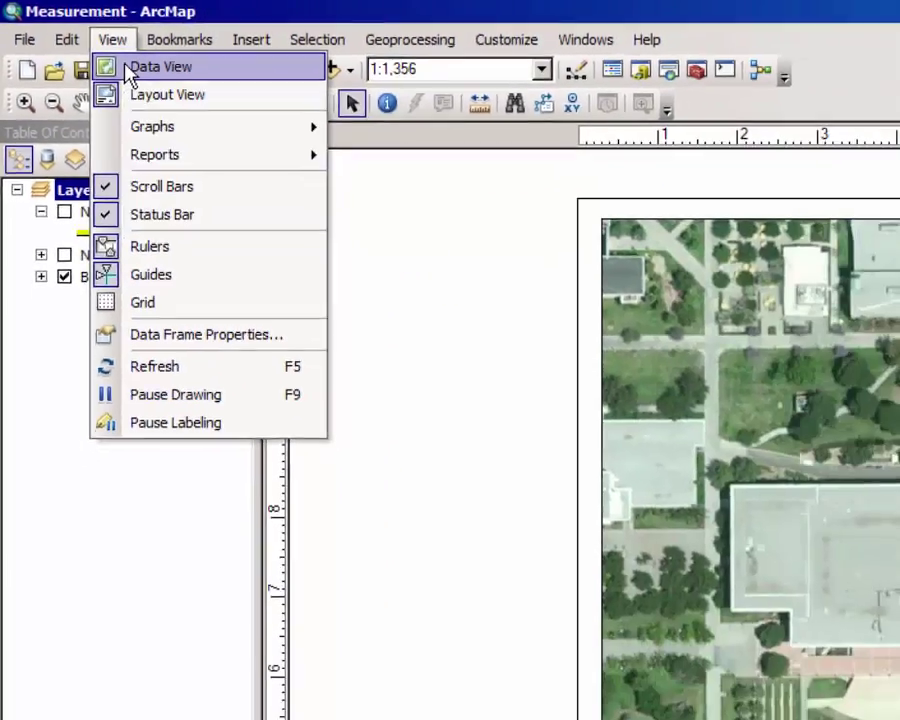
pyautogui.click(184, 100)
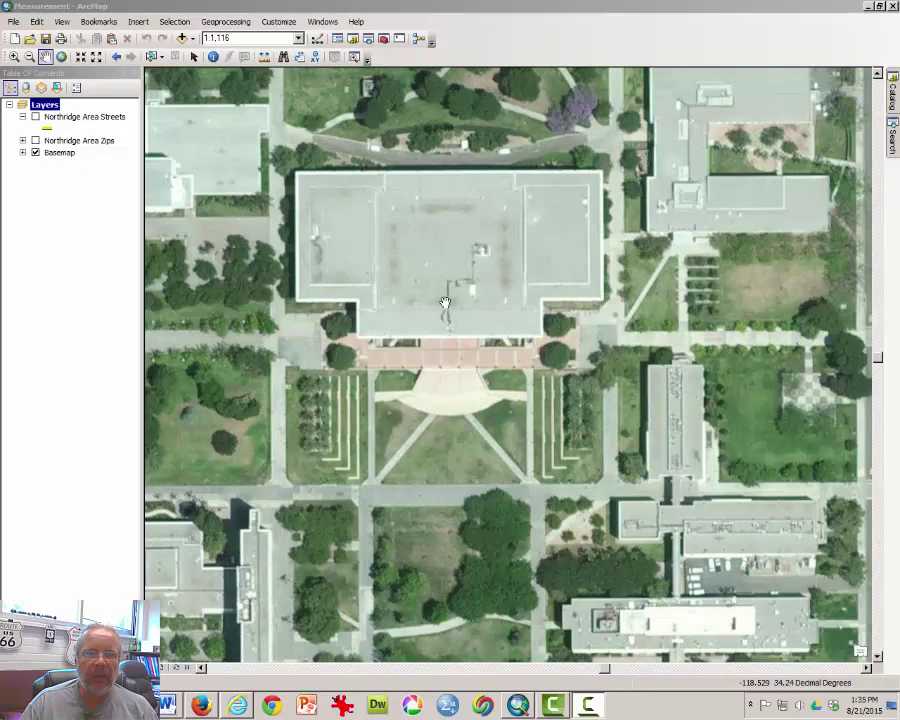
# Set the Measure tool to area measurement in feet for the lawn in front of the large campus building
pyautogui.click(13, 60)
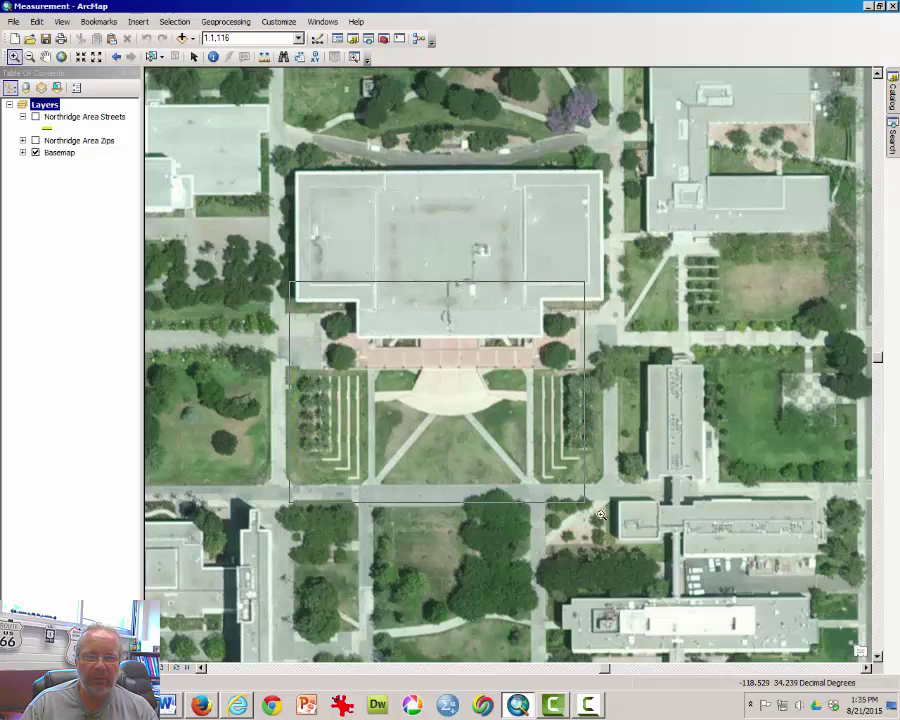
pyautogui.moveTo(290, 283); pyautogui.dragTo(622, 533)
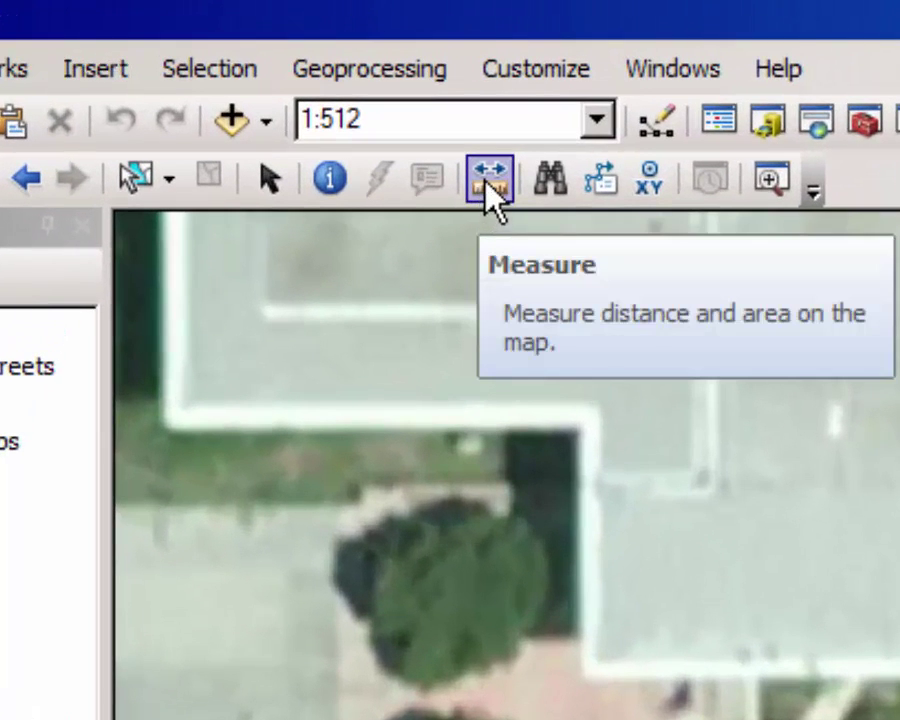
pyautogui.click(486, 182)
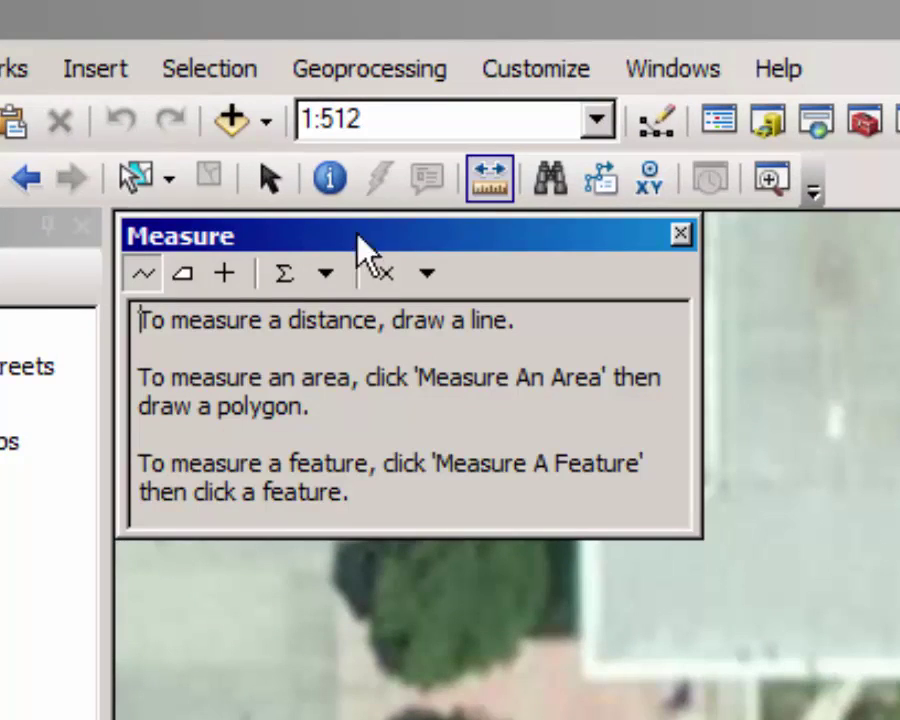
pyautogui.click(185, 280)
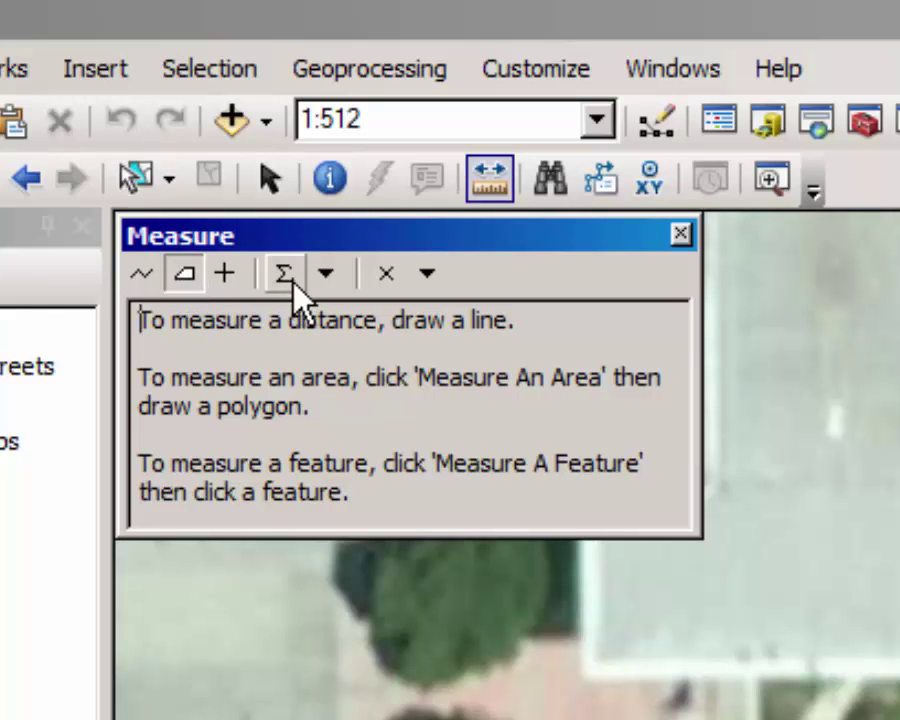
pyautogui.click(327, 278)
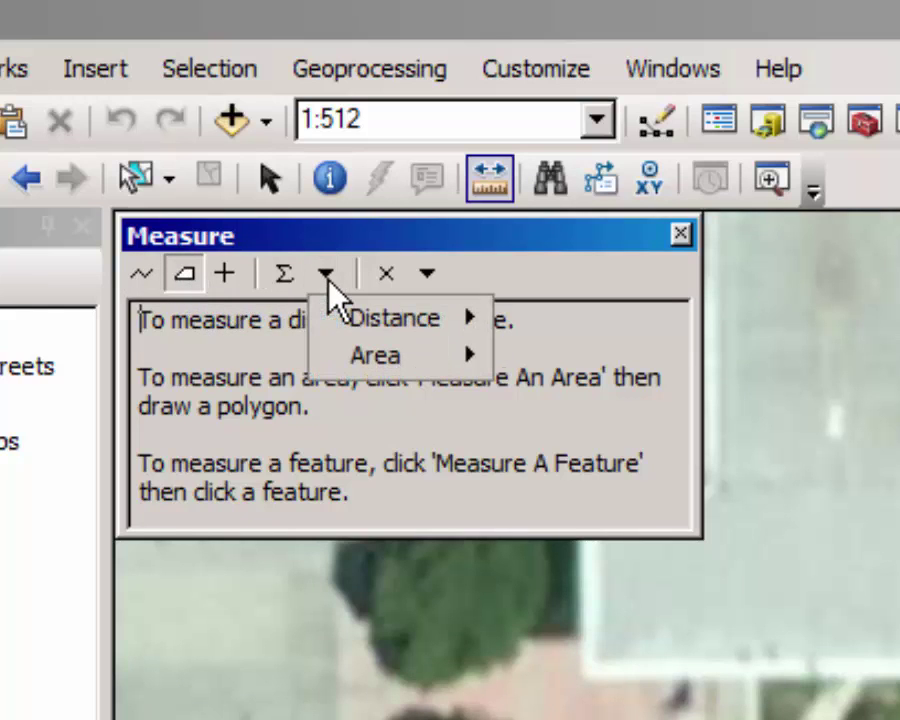
pyautogui.moveTo(380, 356)
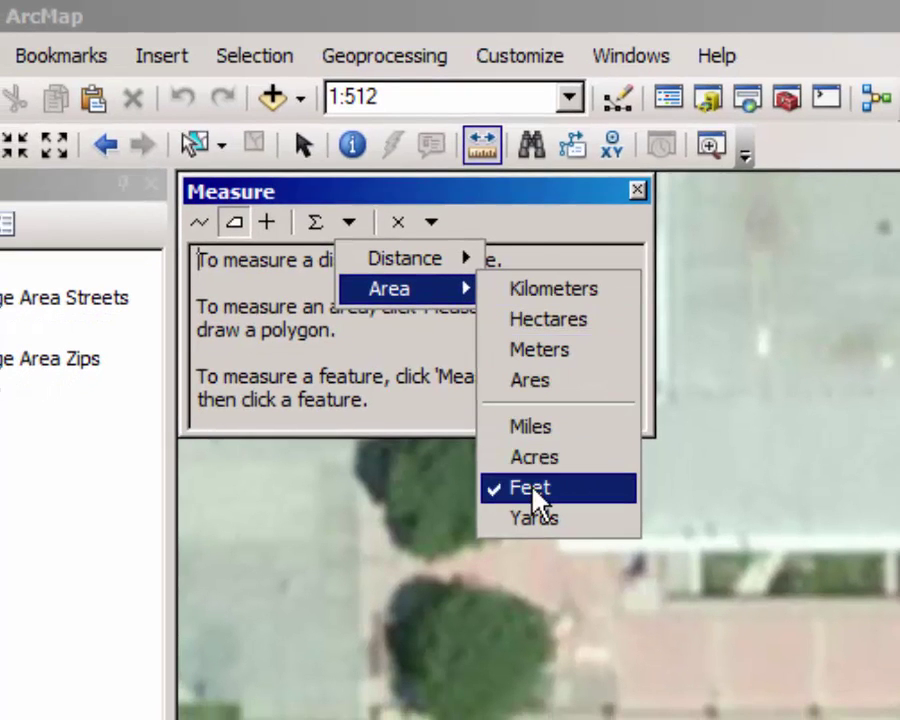
pyautogui.press('Escape')
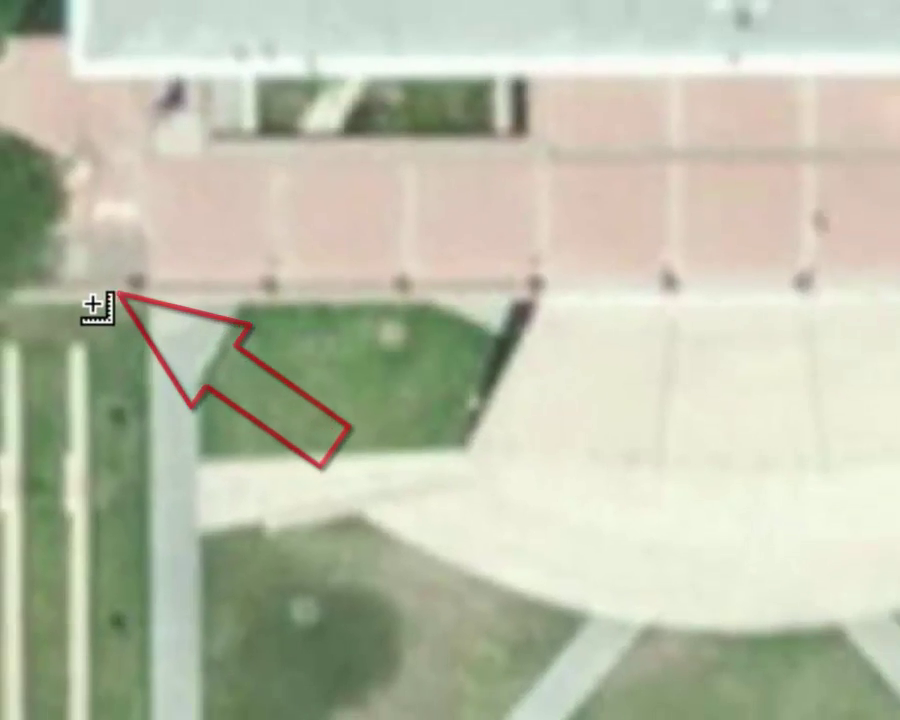
# Measure the area of the rectangular lawn in front of the large building by outlining its four corners
pyautogui.click(120, 290)
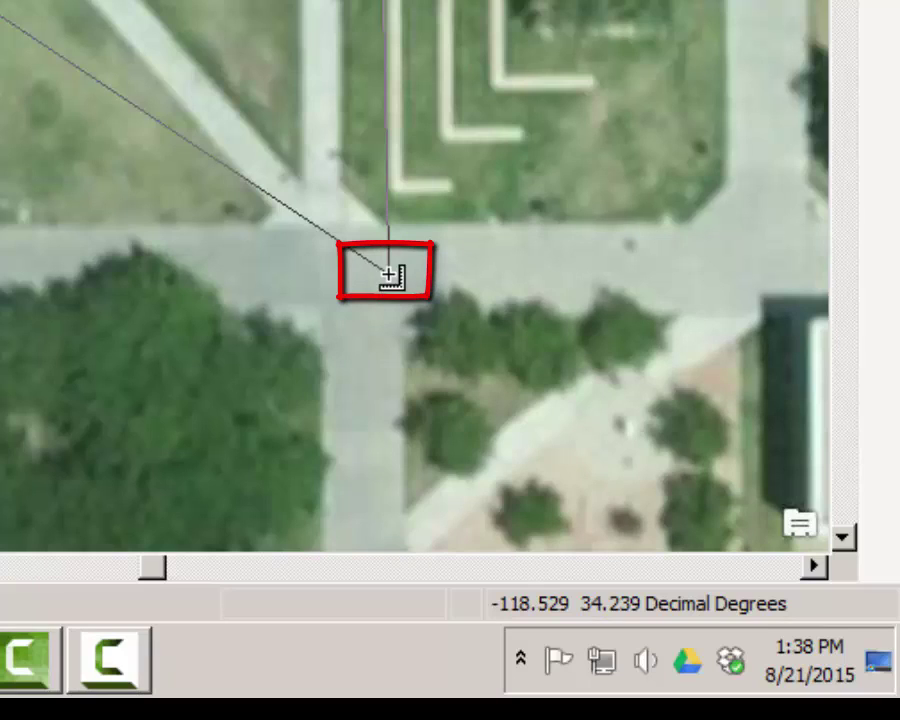
pyautogui.click(389, 272)
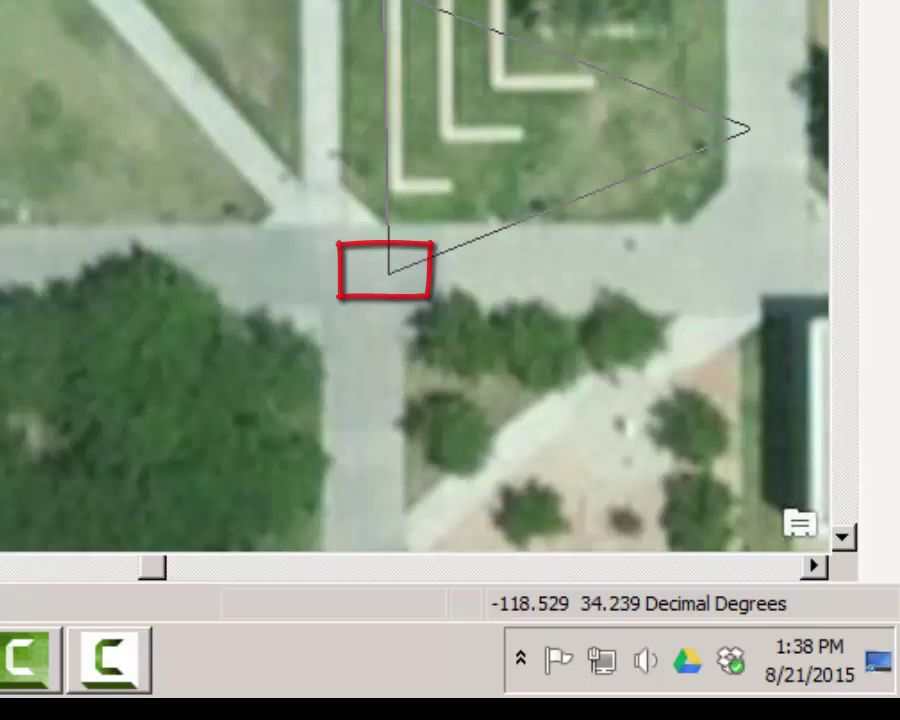
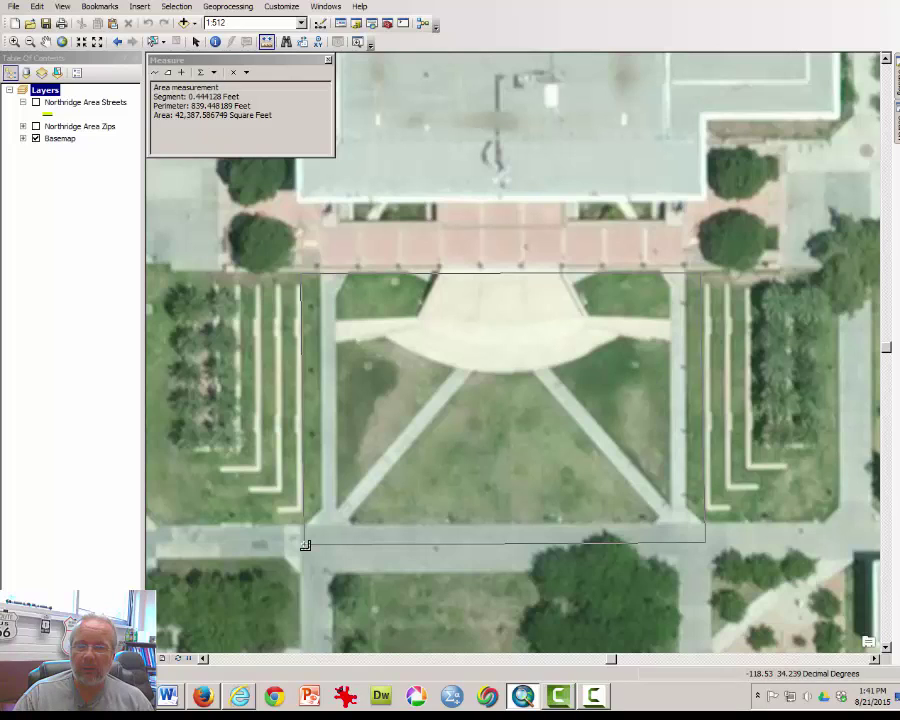
pyautogui.doubleClick(305, 545)
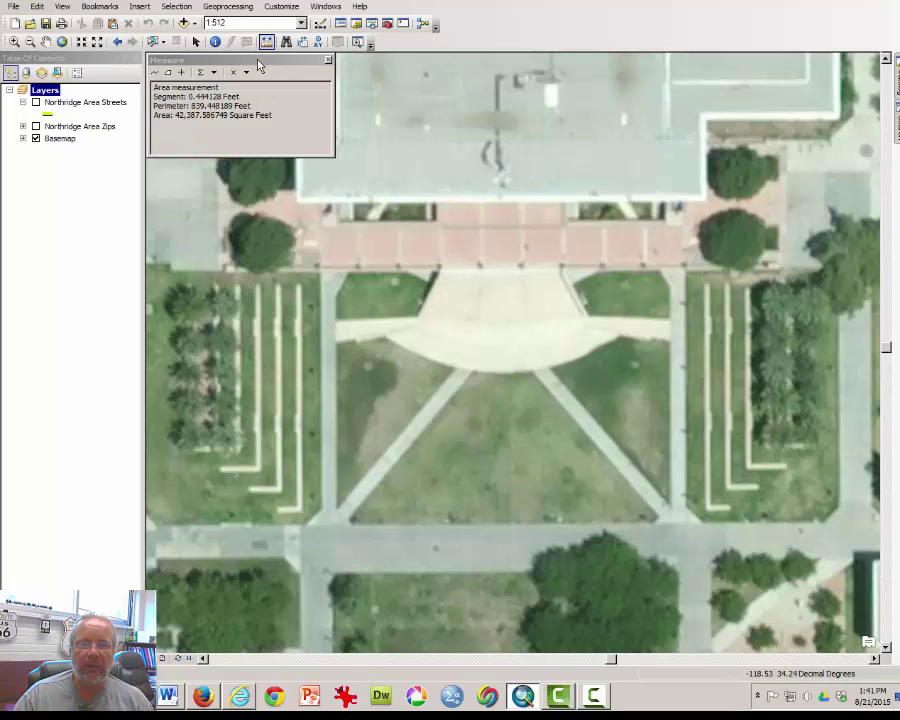
pyautogui.click(277, 82)
pyautogui.moveTo(263, 60); pyautogui.dragTo(354, 141)
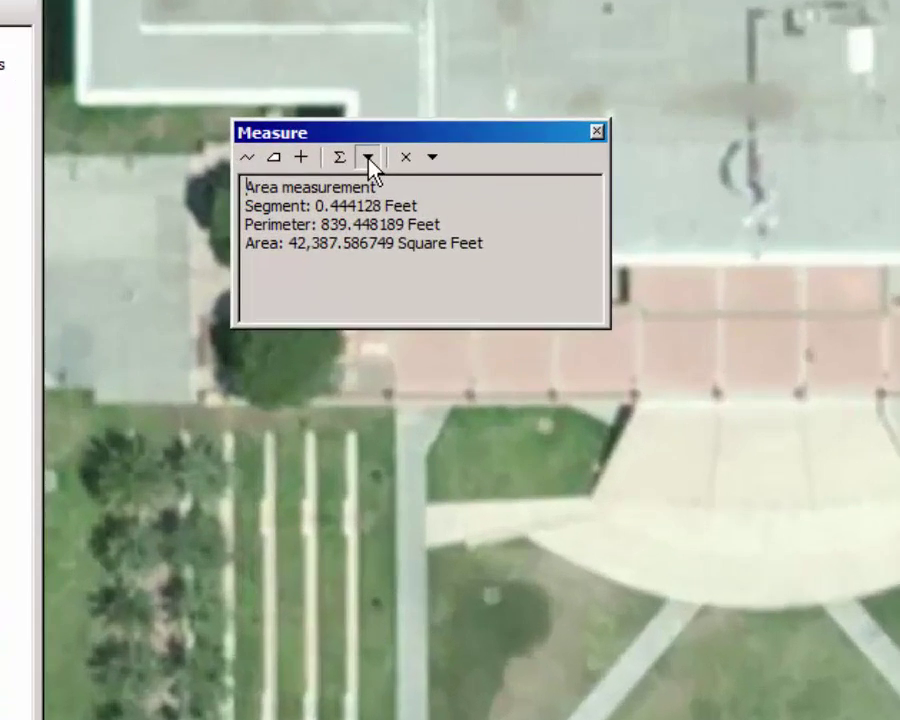
# Examine the available area units for the measurement and close the Measure window
pyautogui.click(306, 149)
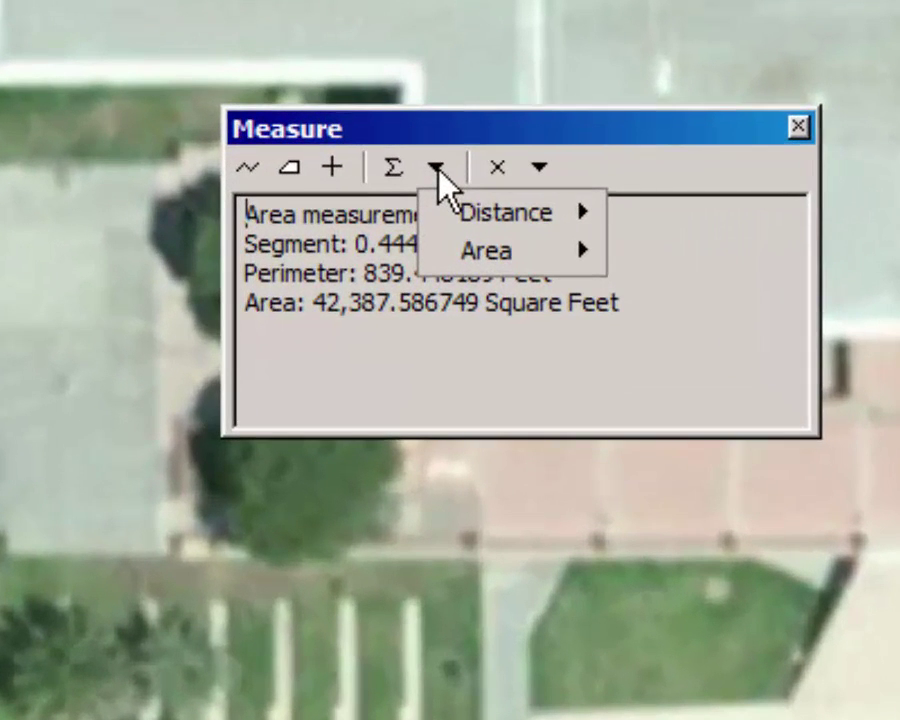
pyautogui.moveTo(491, 262)
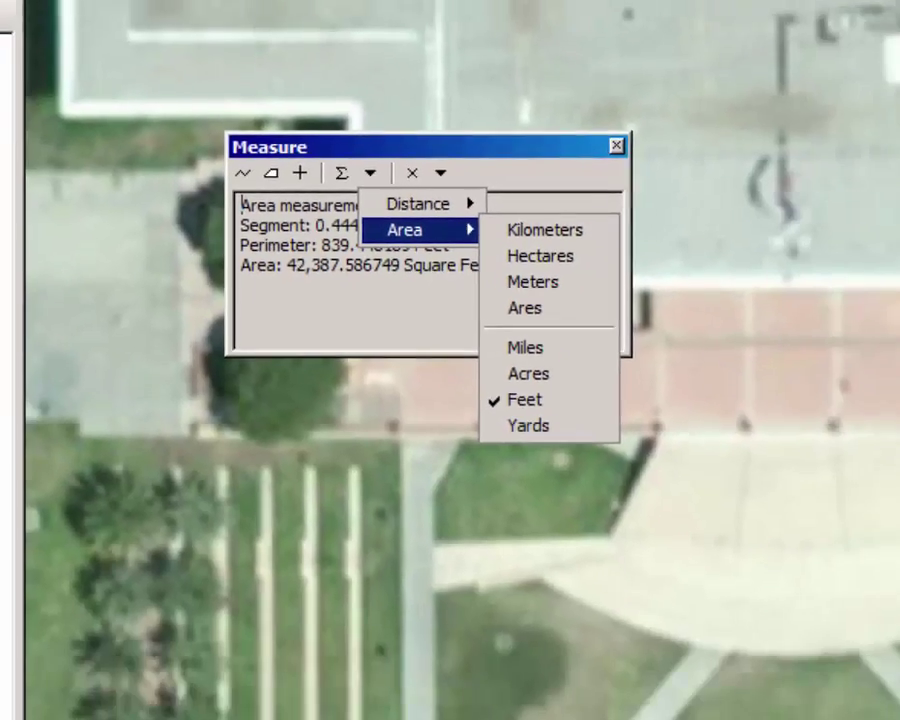
pyautogui.press('Escape')
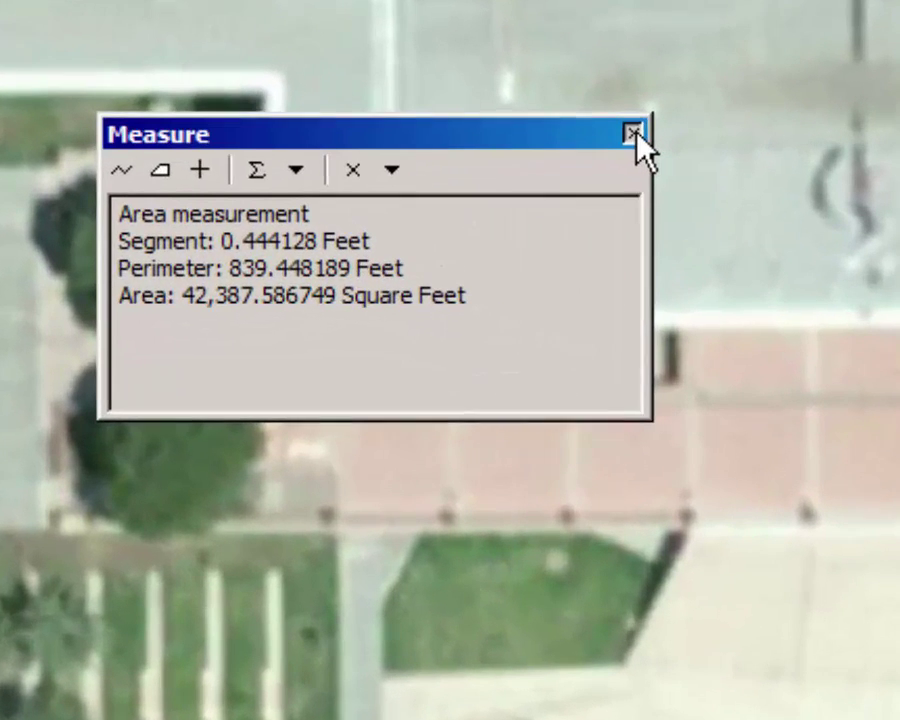
pyautogui.click(633, 134)
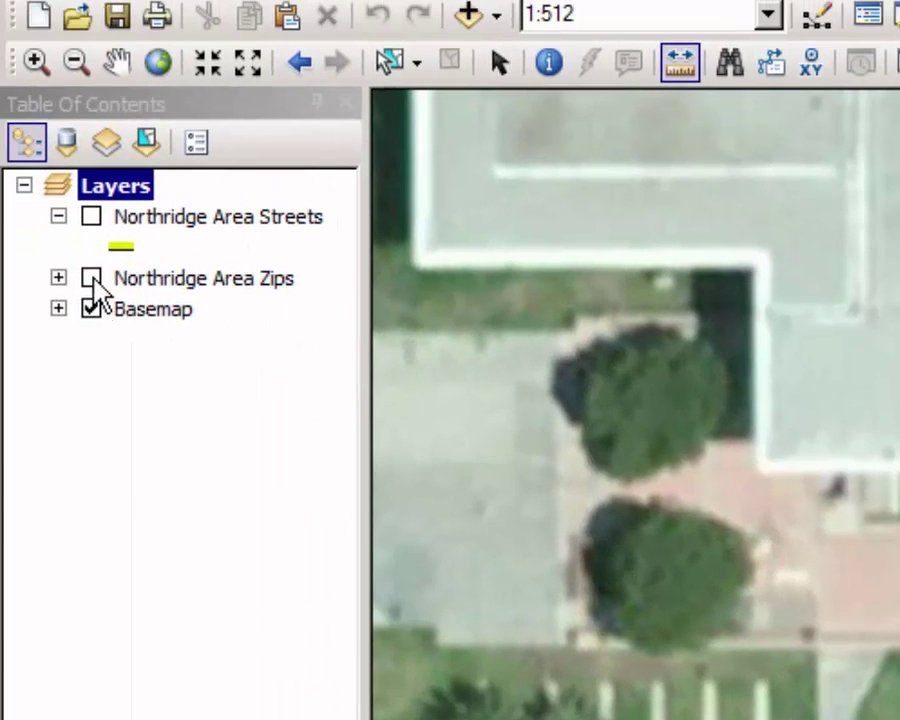
# Turn on the Northridge Area Zips and Northridge Area Streets layers and hide the Basemap
pyautogui.click(91, 279)
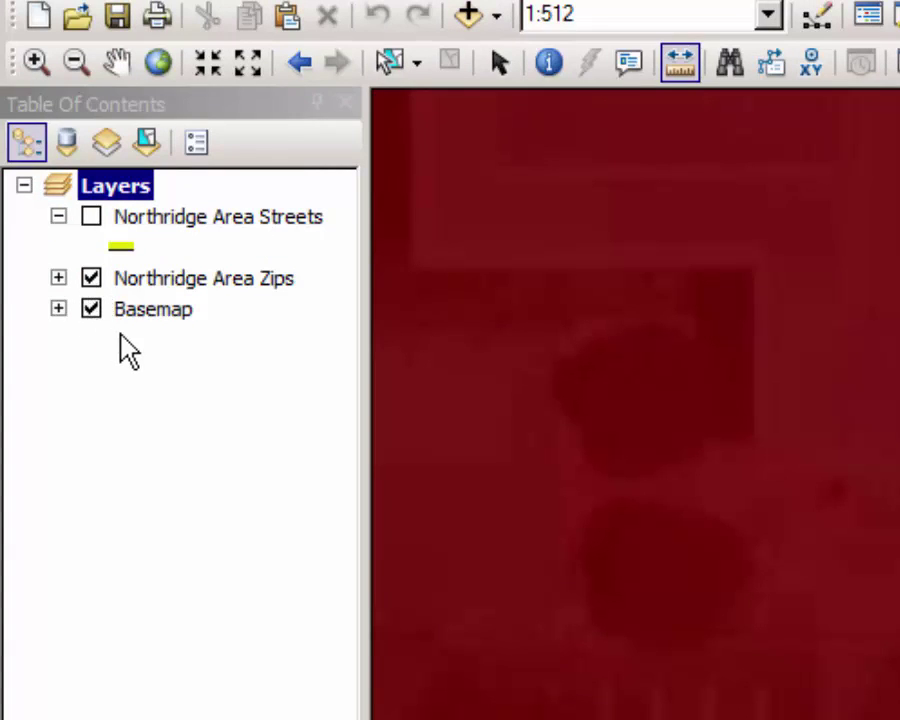
pyautogui.click(91, 309)
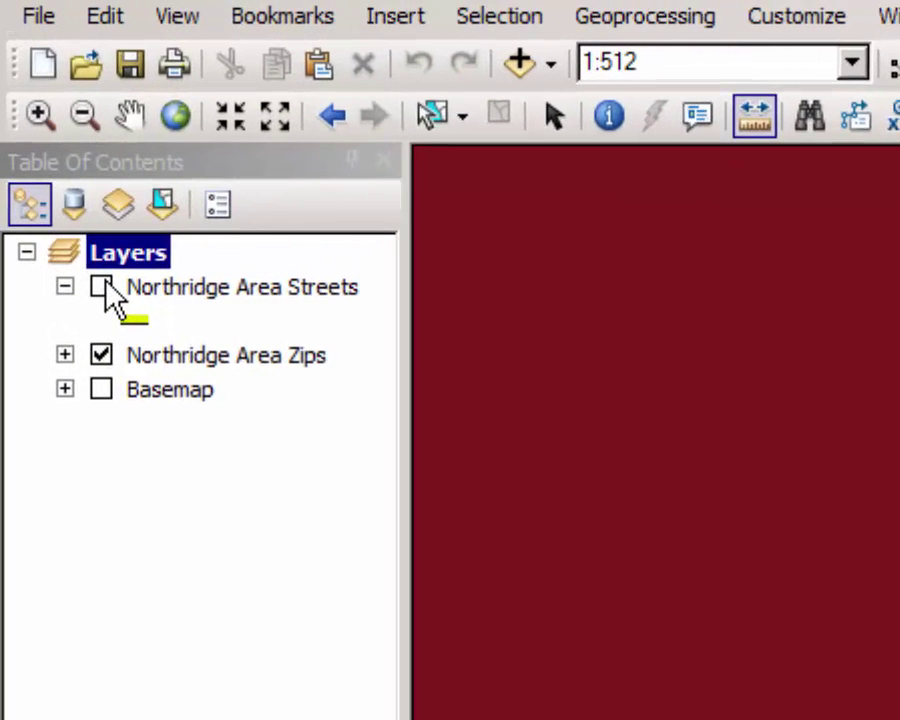
pyautogui.click(101, 287)
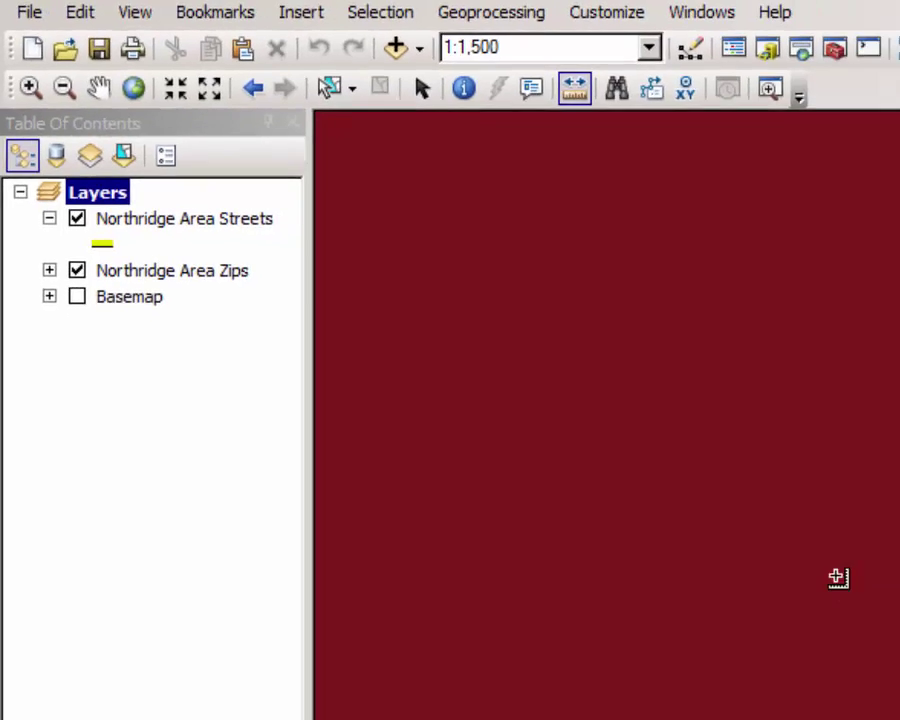
# Bring the intersection of Devonshire St and Zelzah Ave, north of CSUN, into view at 1:10,000
pyautogui.scroll(-2, 388, 260)
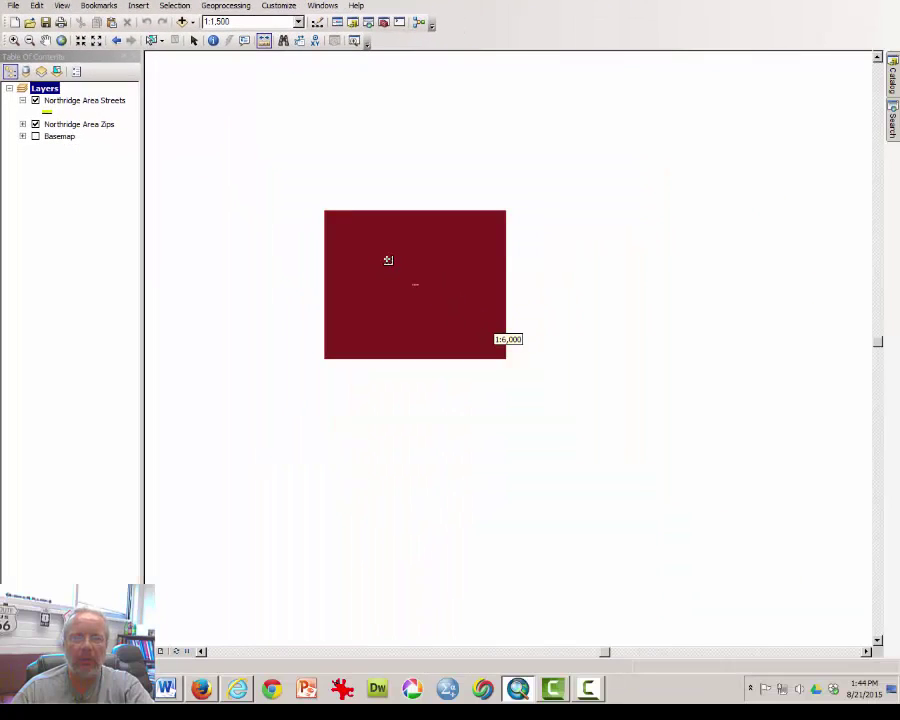
pyautogui.scroll(-1, 388, 258)
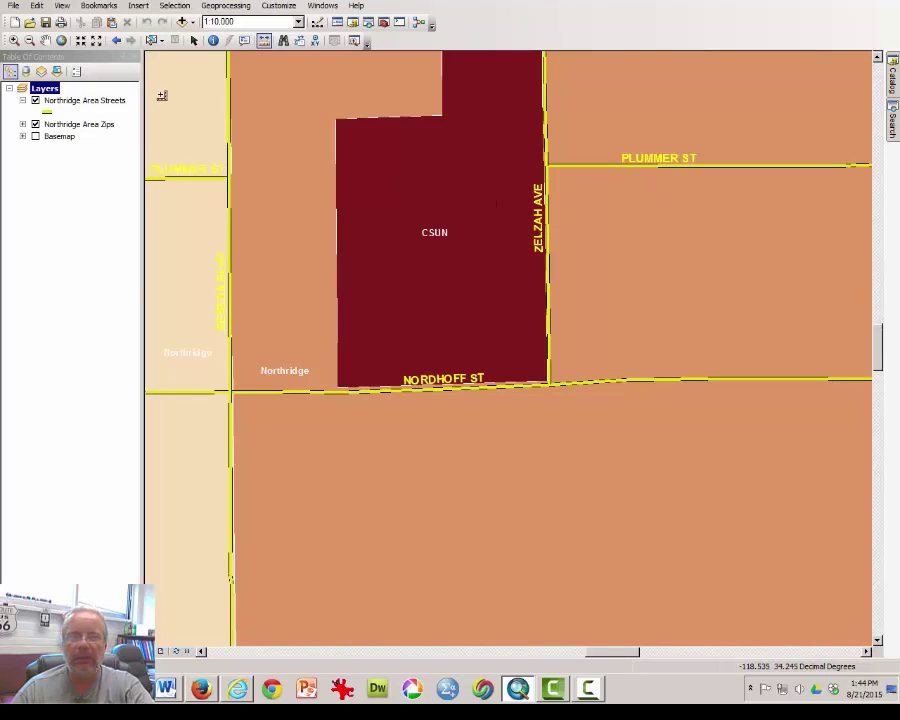
pyautogui.click(45, 40)
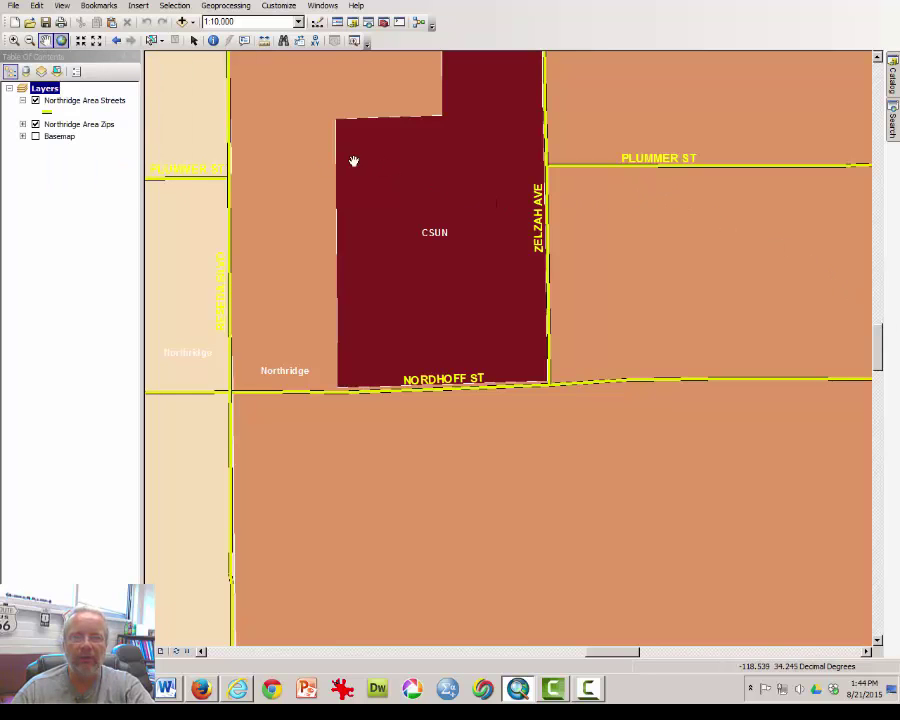
pyautogui.moveTo(529, 158); pyautogui.dragTo(534, 435)
pyautogui.moveTo(507, 170); pyautogui.dragTo(506, 372)
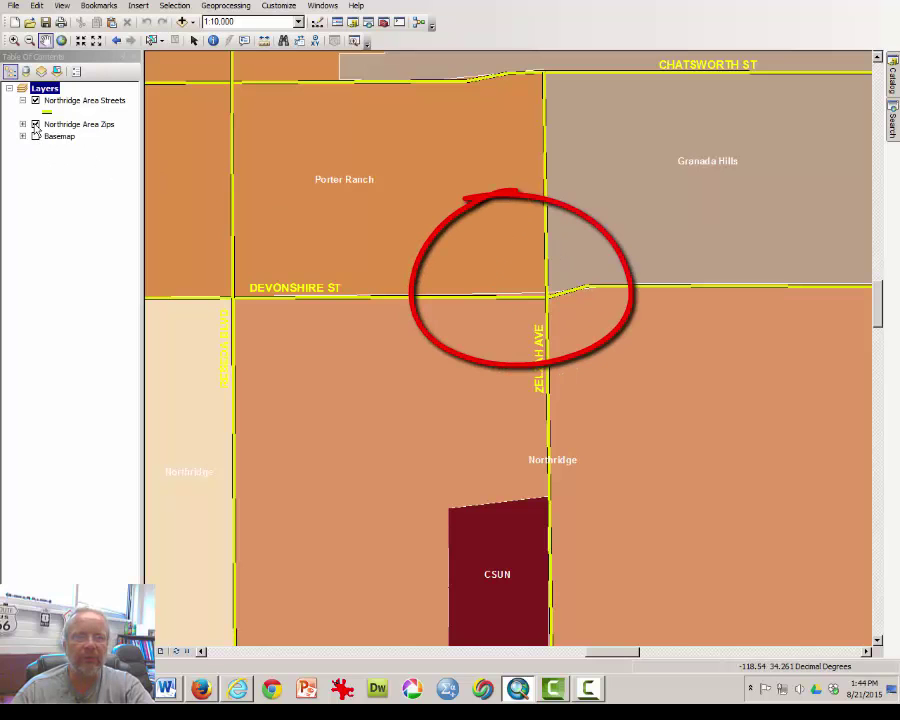
# Hide the Northridge Area Zips layer, show the Basemap, and frame the athletic stadium northwest of Devonshire St and Zelzah Ave
pyautogui.click(35, 124)
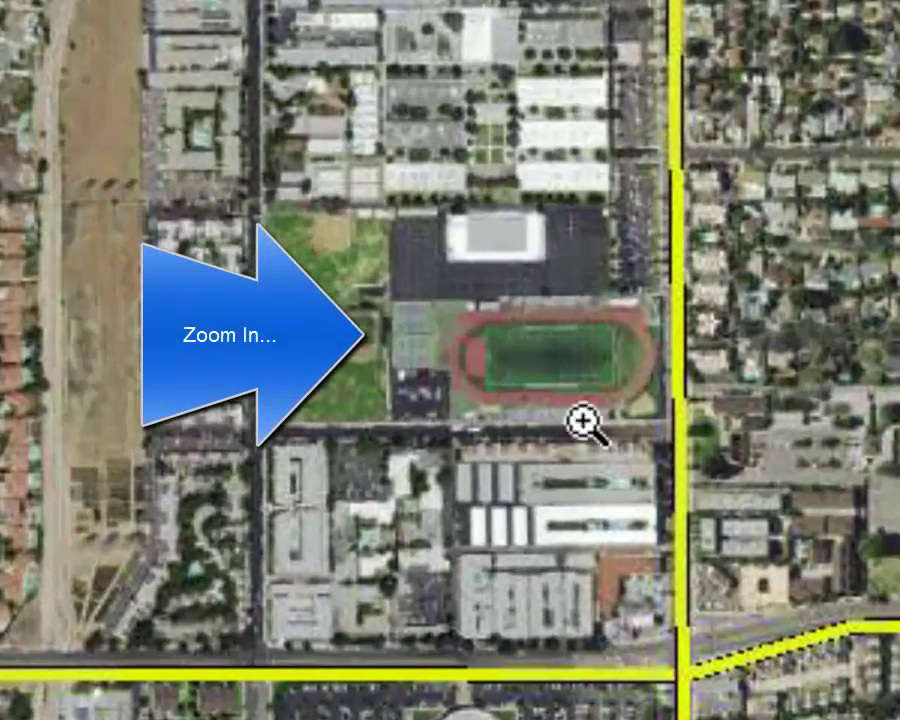
pyautogui.moveTo(388, 237); pyautogui.dragTo(639, 424)
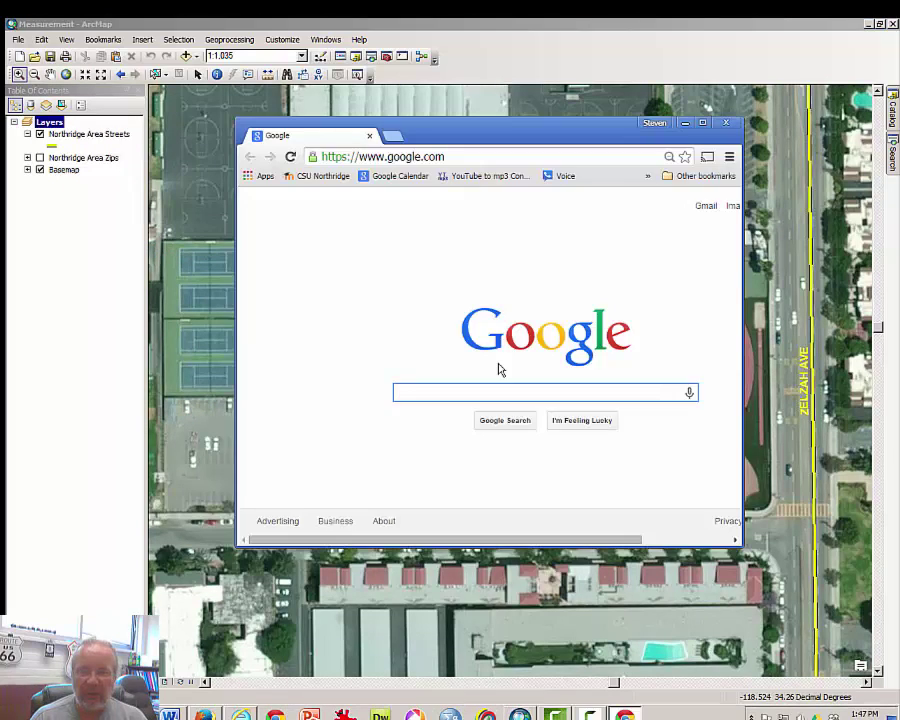
# Calculate =10+10 with a Google search in Chrome and return to ArcMap
pyautogui.write('=')
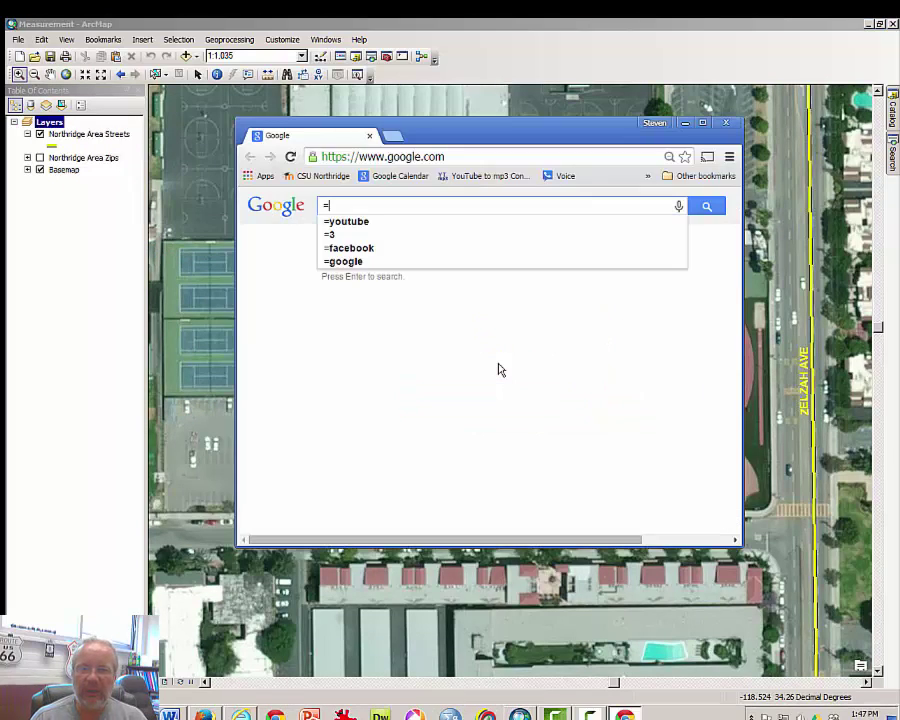
pyautogui.write('10')
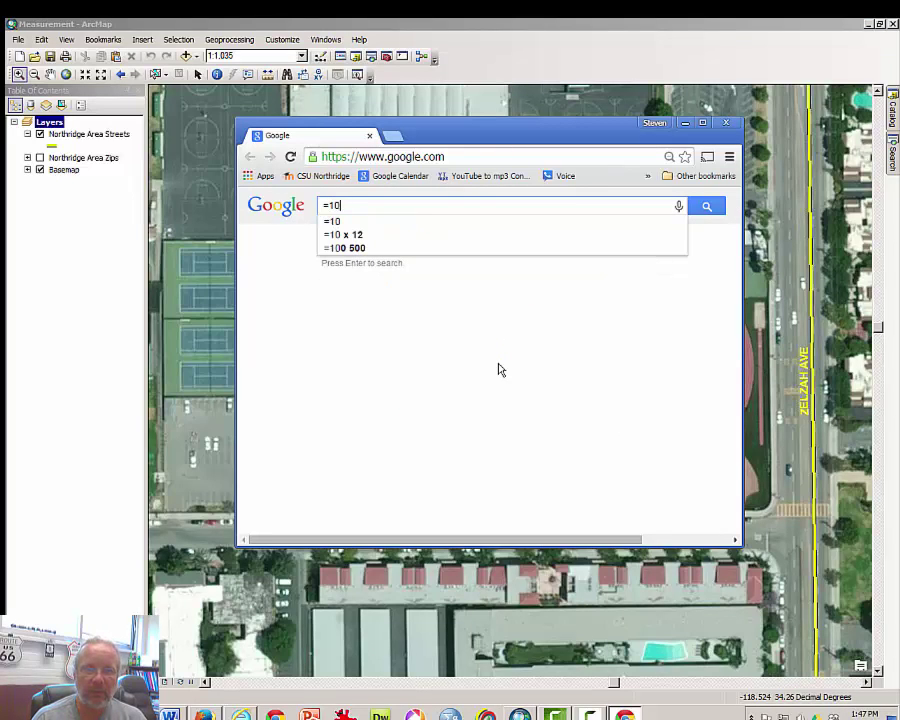
pyautogui.write('+10')
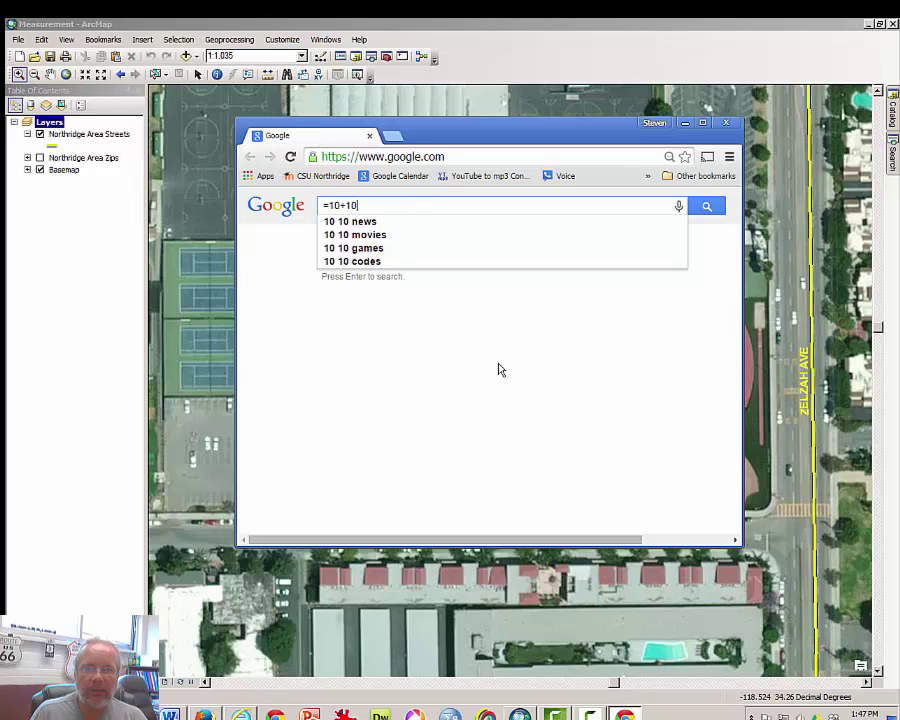
pyautogui.press('Return')
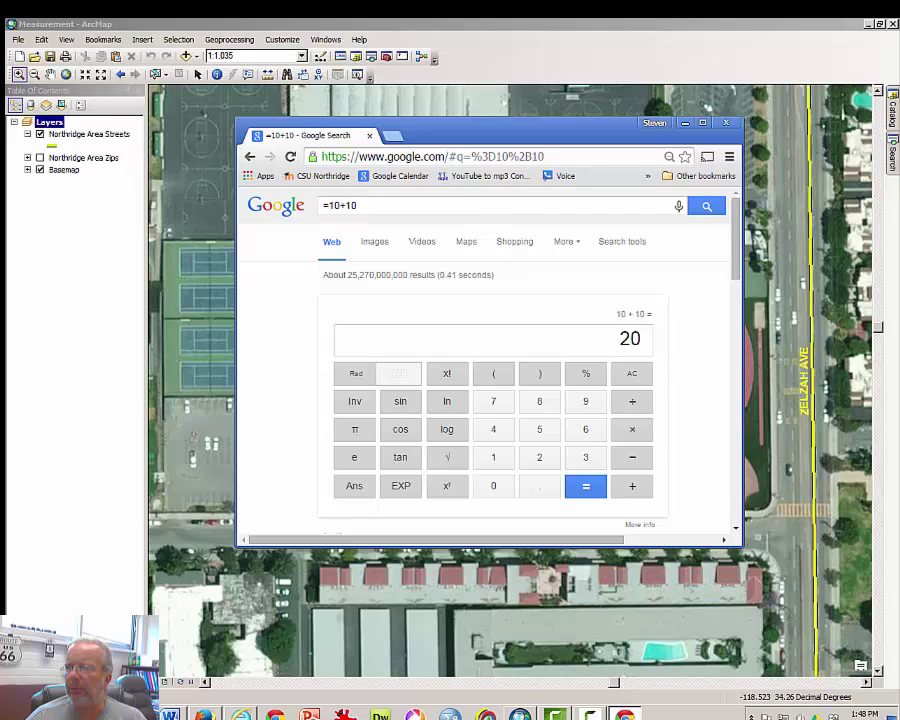
pyautogui.hotkey('alt', 'Tab')
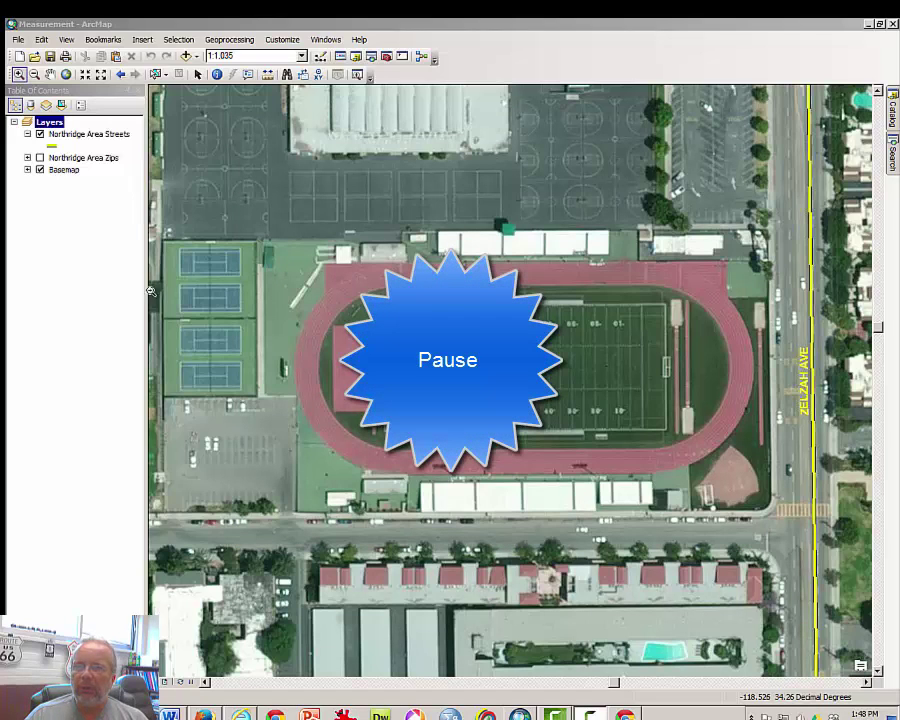
# Check the area units in the Measure window over the football field and move the window clear of the field
pyautogui.click(19, 75)
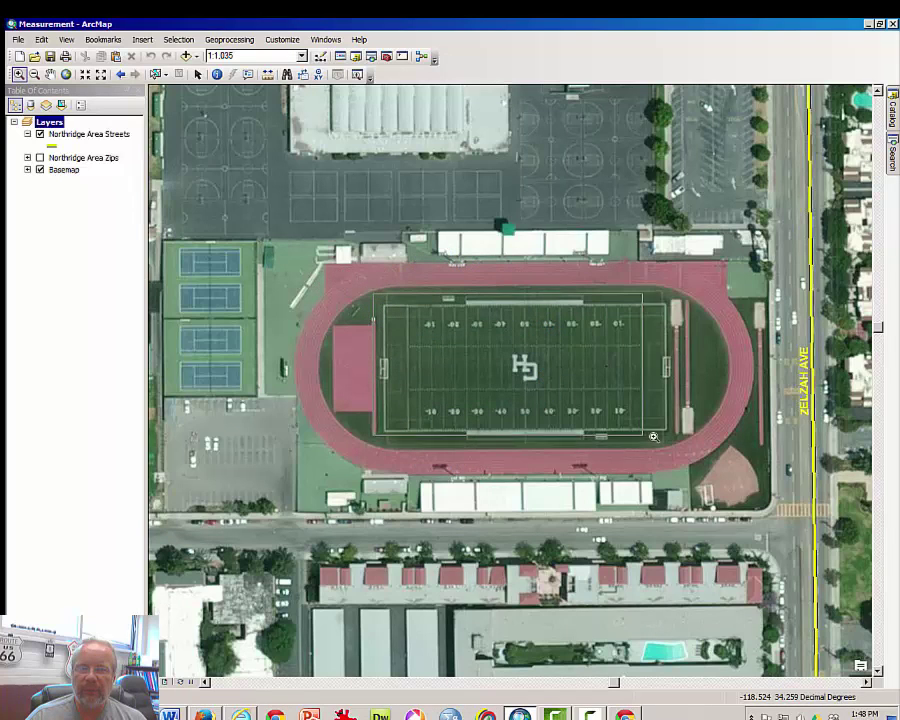
pyautogui.moveTo(366, 300); pyautogui.dragTo(679, 441)
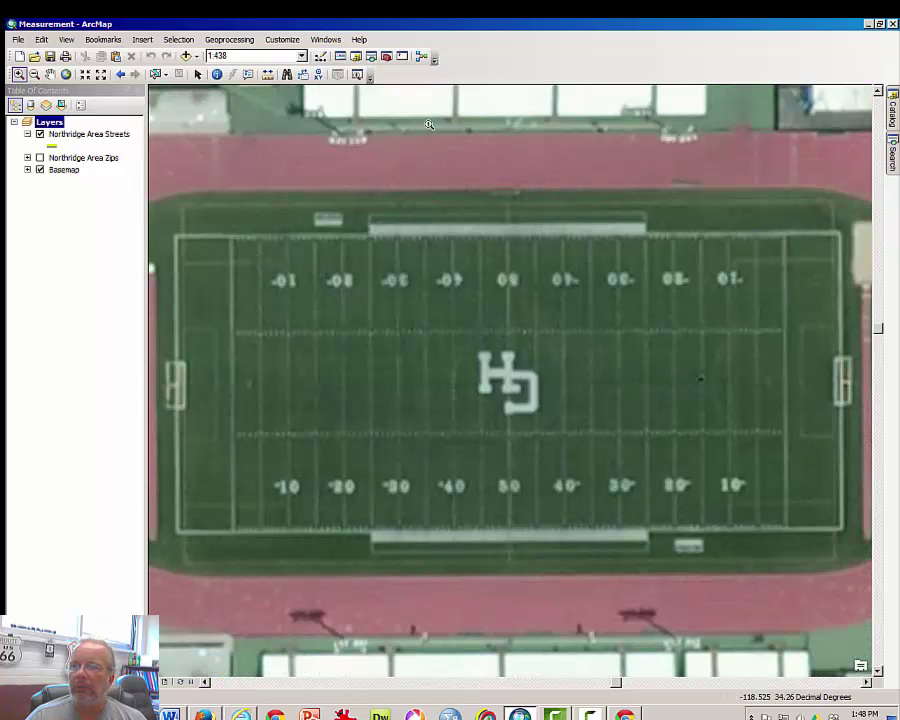
pyautogui.click(267, 74)
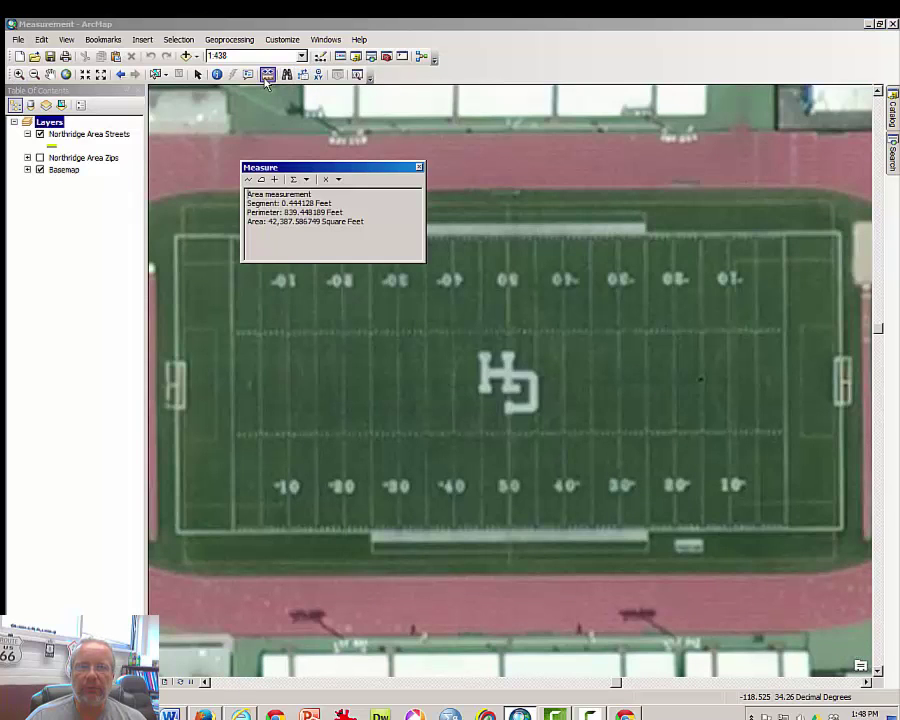
pyautogui.click(306, 180)
pyautogui.moveTo(322, 205)
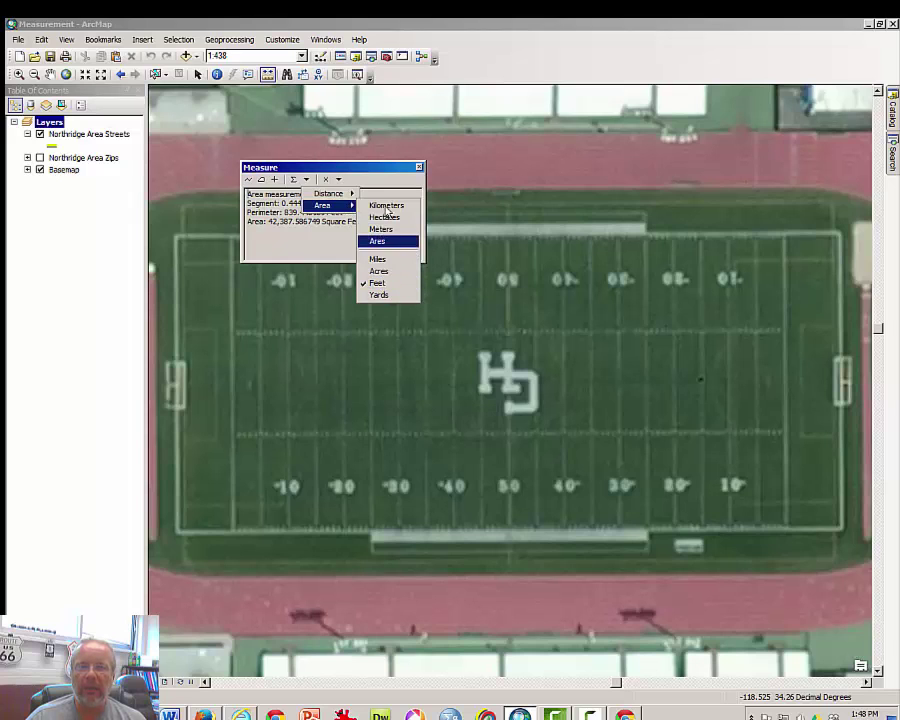
pyautogui.click(388, 172)
pyautogui.moveTo(388, 172); pyautogui.dragTo(614, 72)
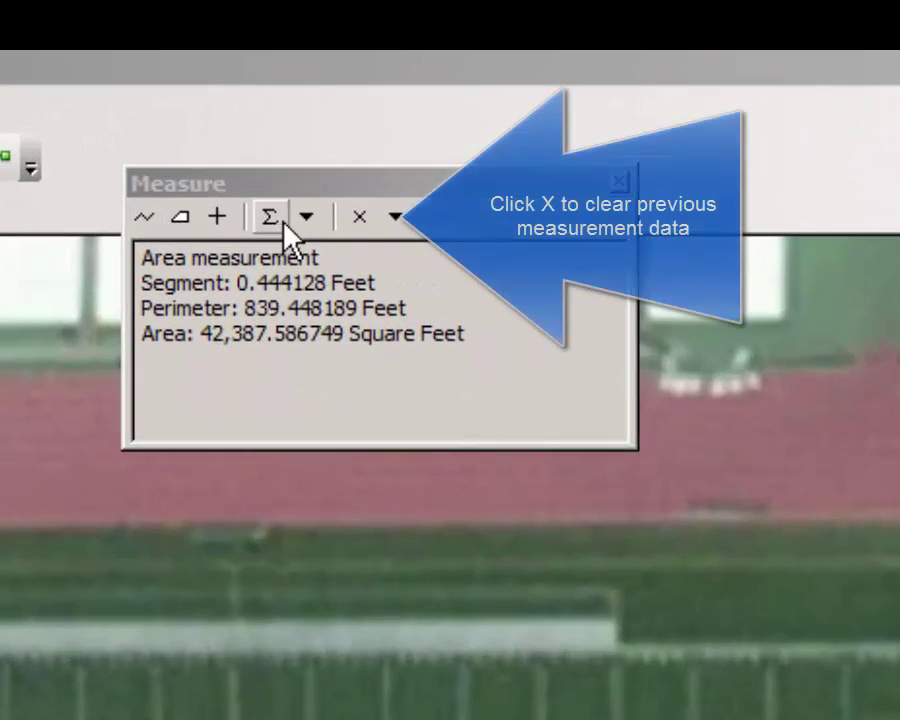
# Clear the previous measurement and measure the football field's area by outlining its four corners
pyautogui.click(357, 218)
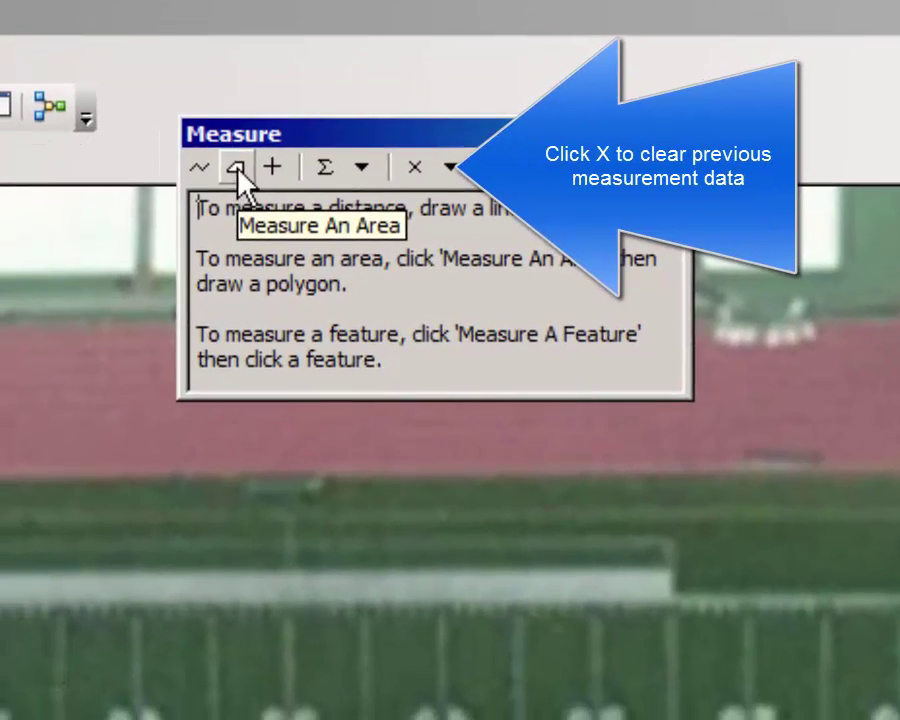
pyautogui.click(191, 208)
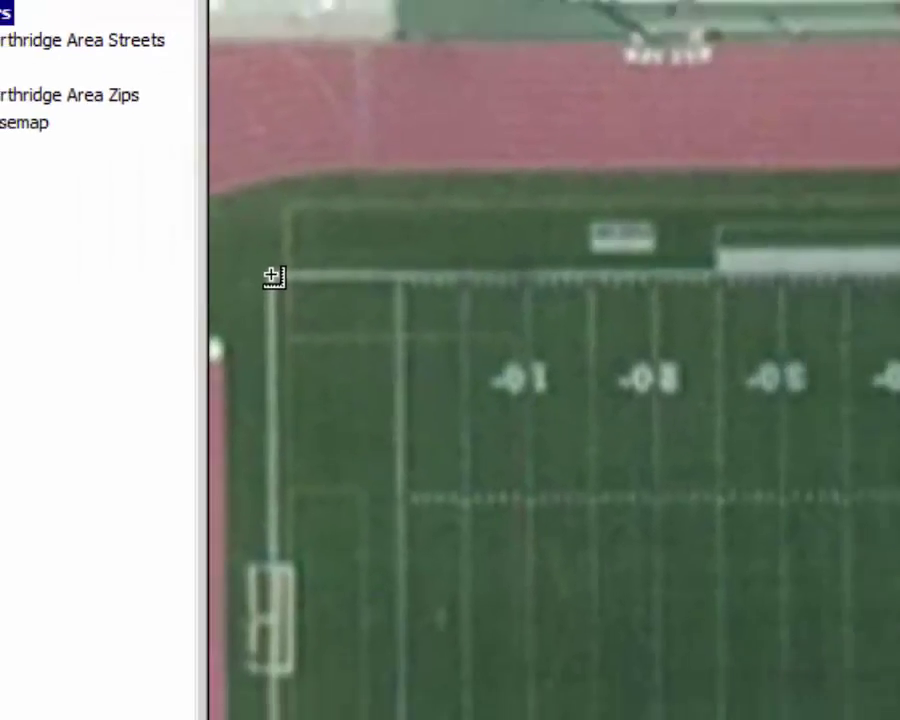
pyautogui.click(245, 303)
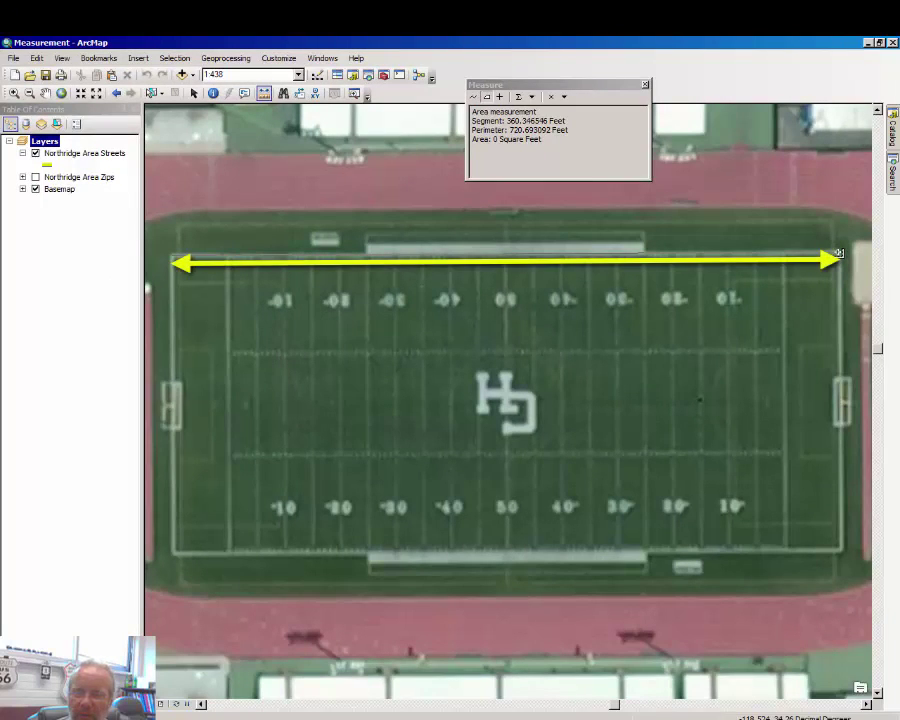
pyautogui.click(838, 254)
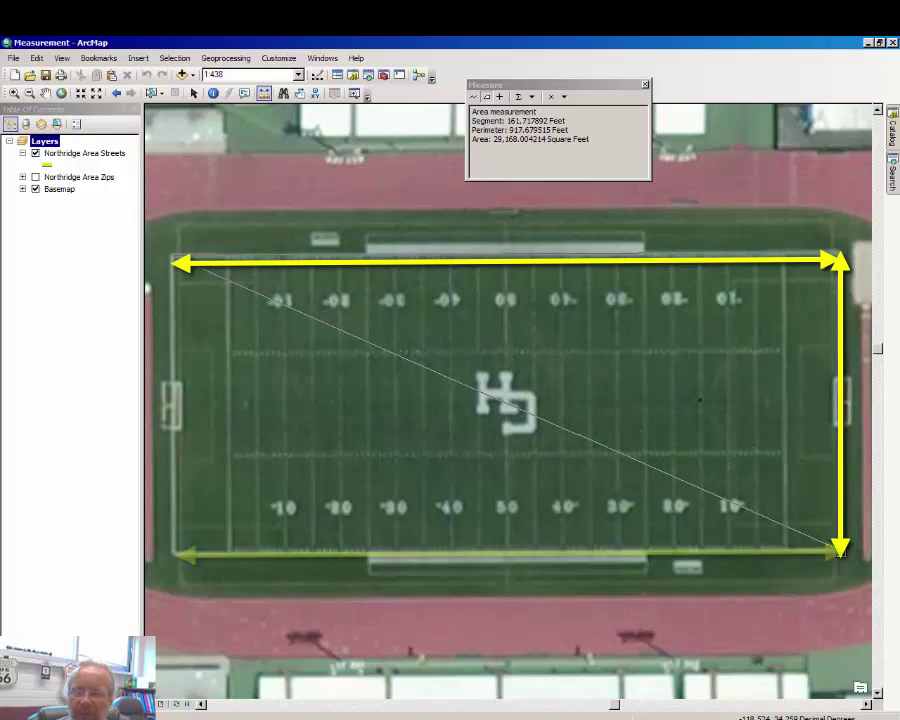
pyautogui.click(838, 549)
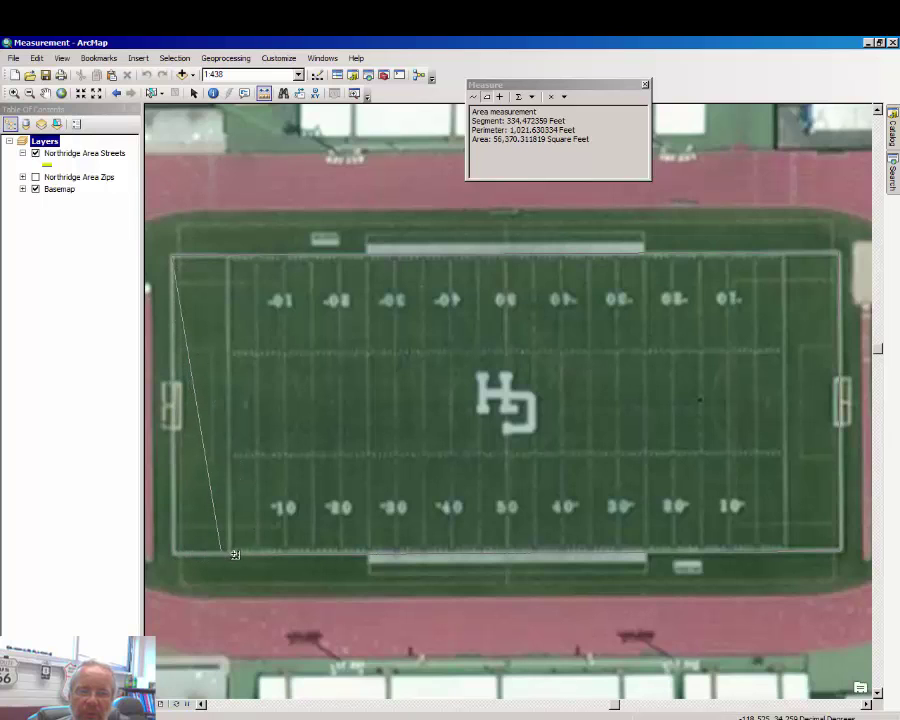
pyautogui.doubleClick(230, 553)
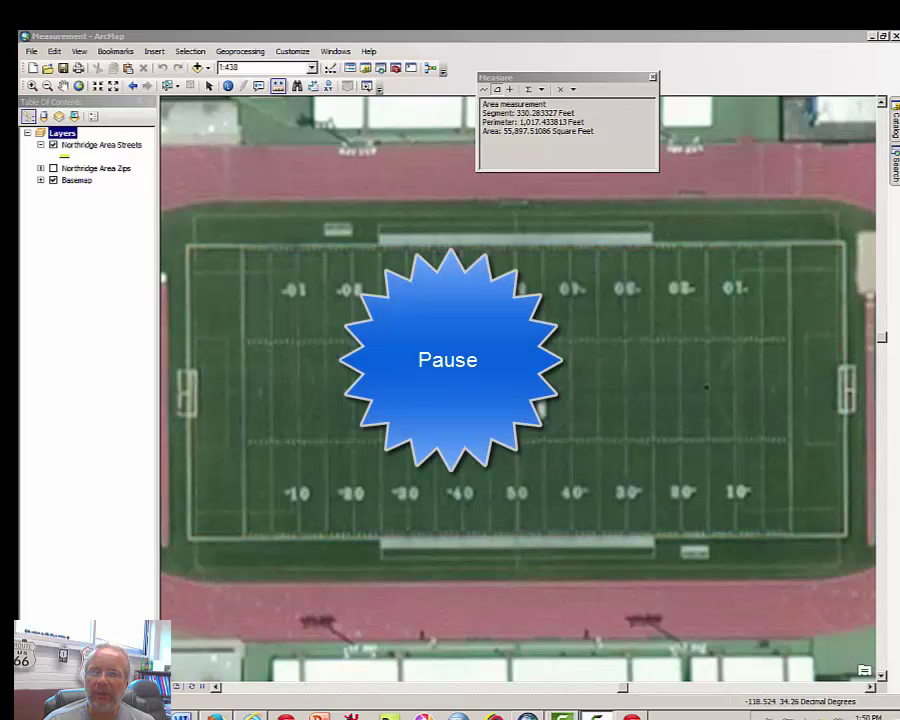
# Bring the block bounded by Devonshire St, Reseda Blvd, Plummer St and Tampa Ave into view at 1:10,000
pyautogui.click(47, 87)
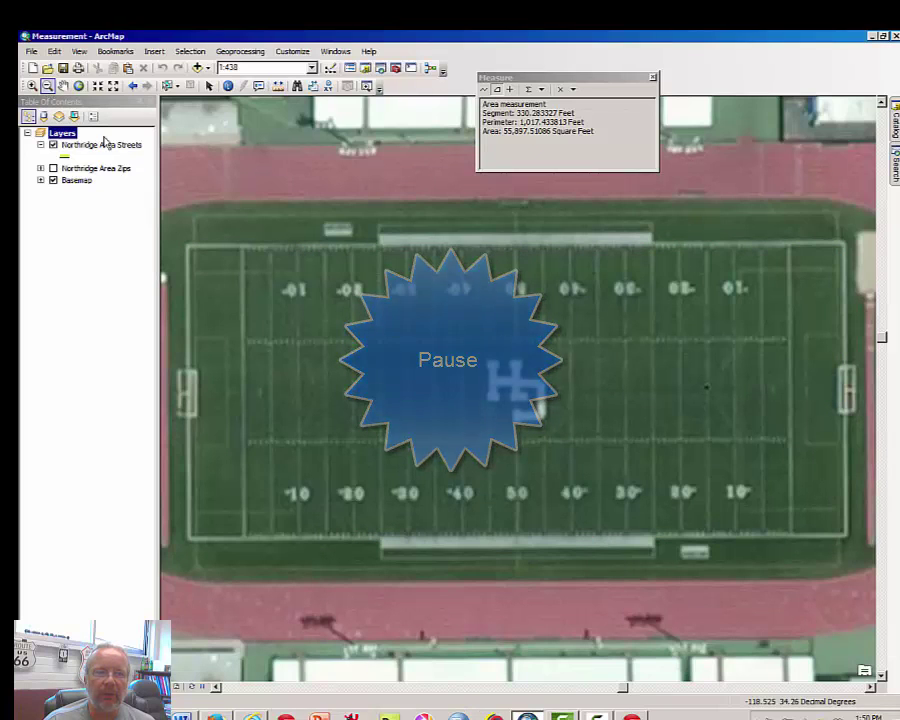
pyautogui.click(578, 440)
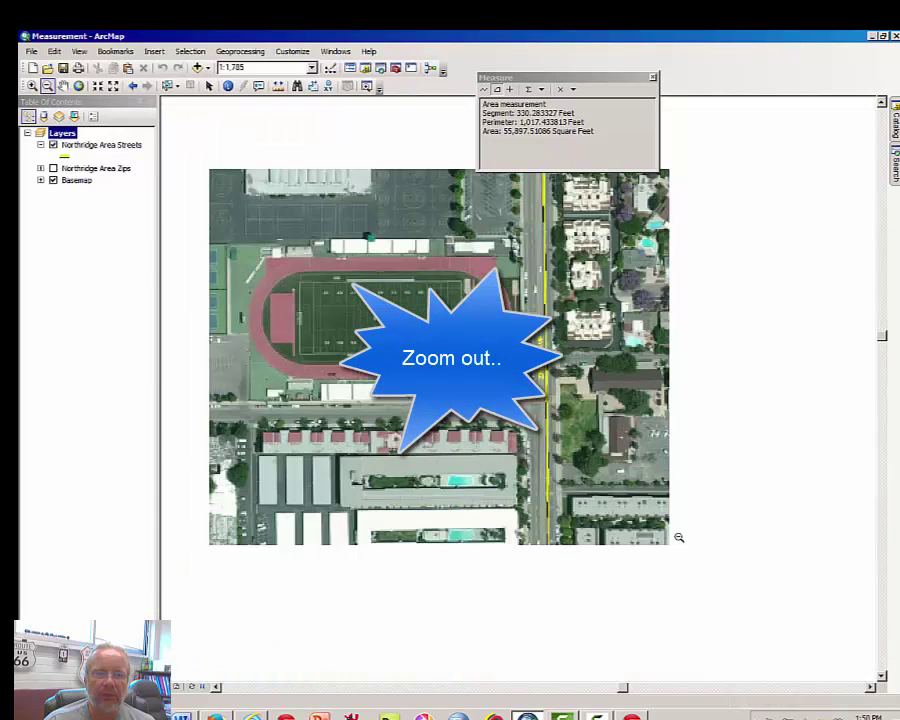
pyautogui.moveTo(209, 170); pyautogui.dragTo(669, 545)
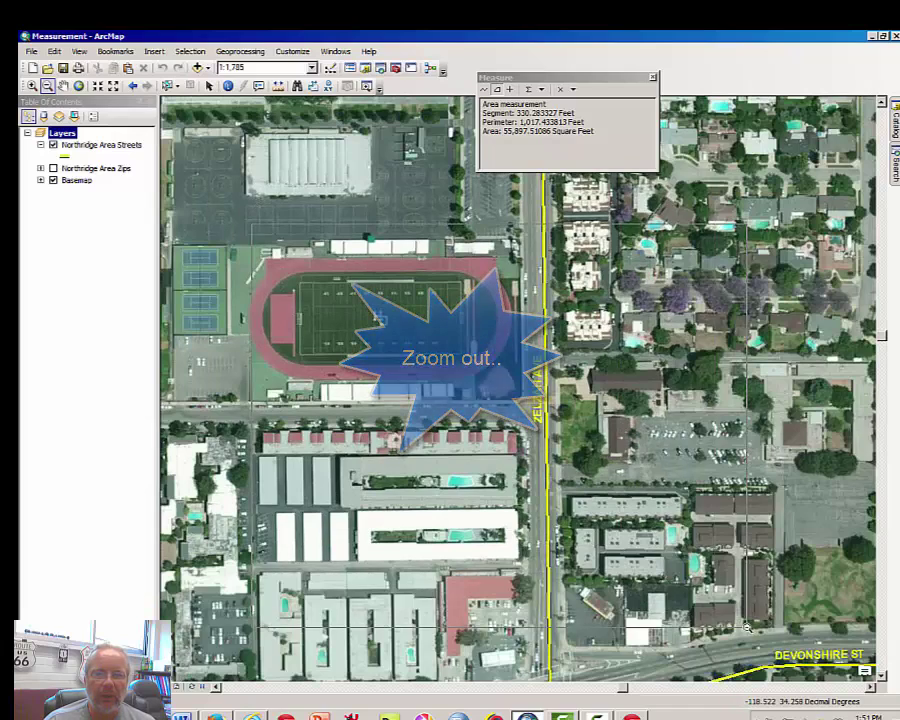
pyautogui.moveTo(746, 626); pyautogui.dragTo(251, 226)
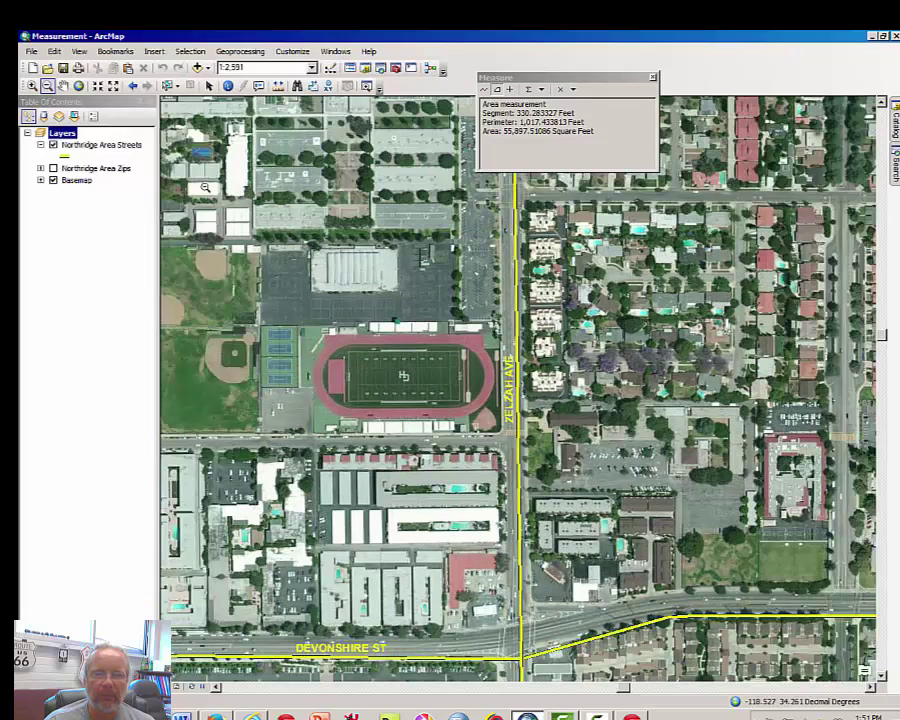
pyautogui.click(63, 86)
pyautogui.moveTo(250, 256); pyautogui.dragTo(740, 466)
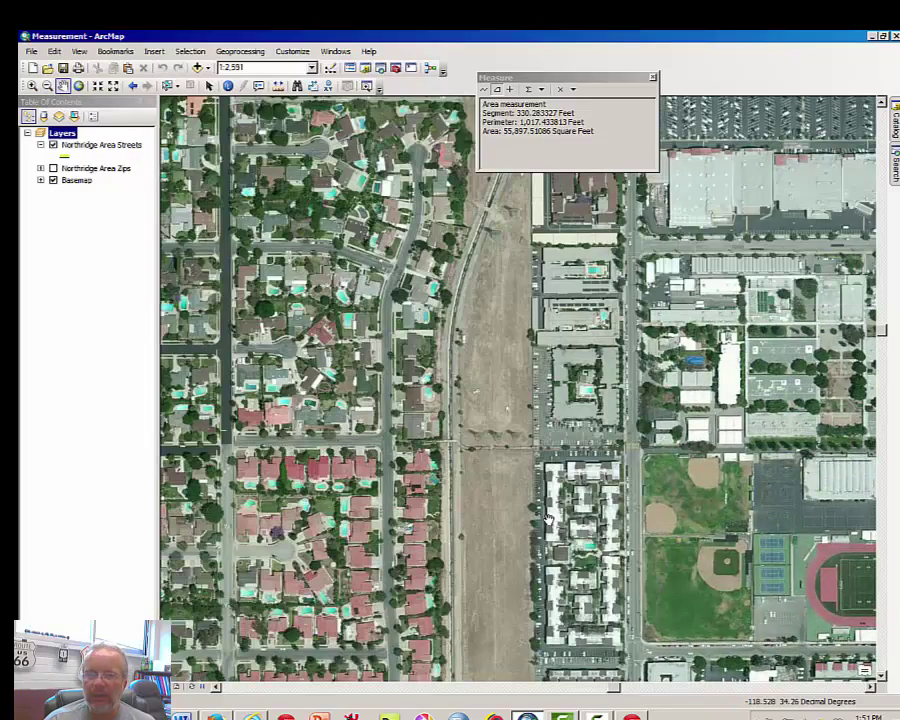
pyautogui.scroll(-5, 548, 517)
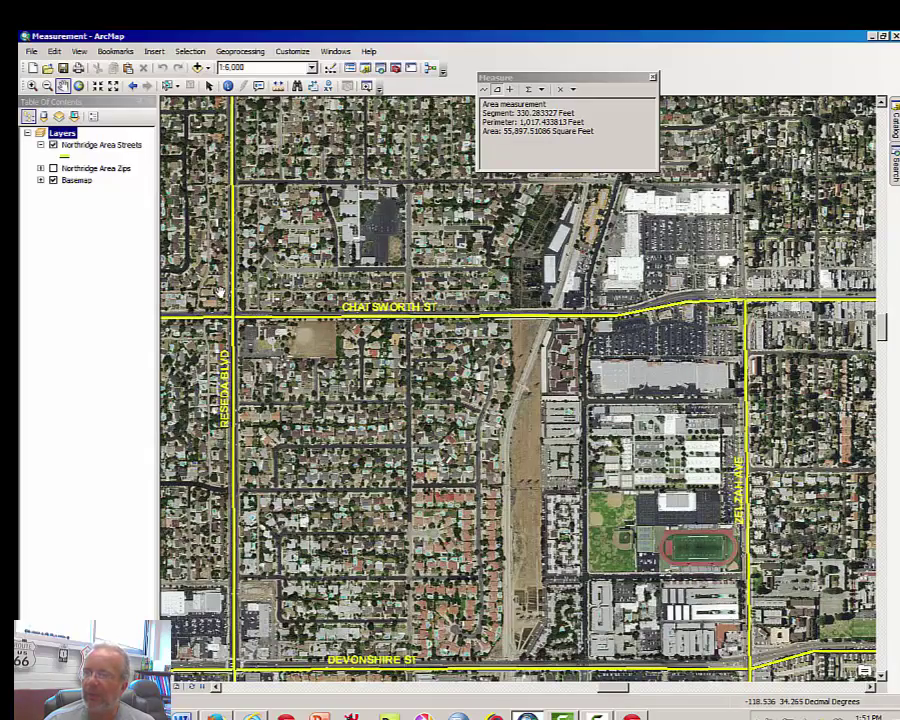
pyautogui.moveTo(224, 294); pyautogui.dragTo(606, 526)
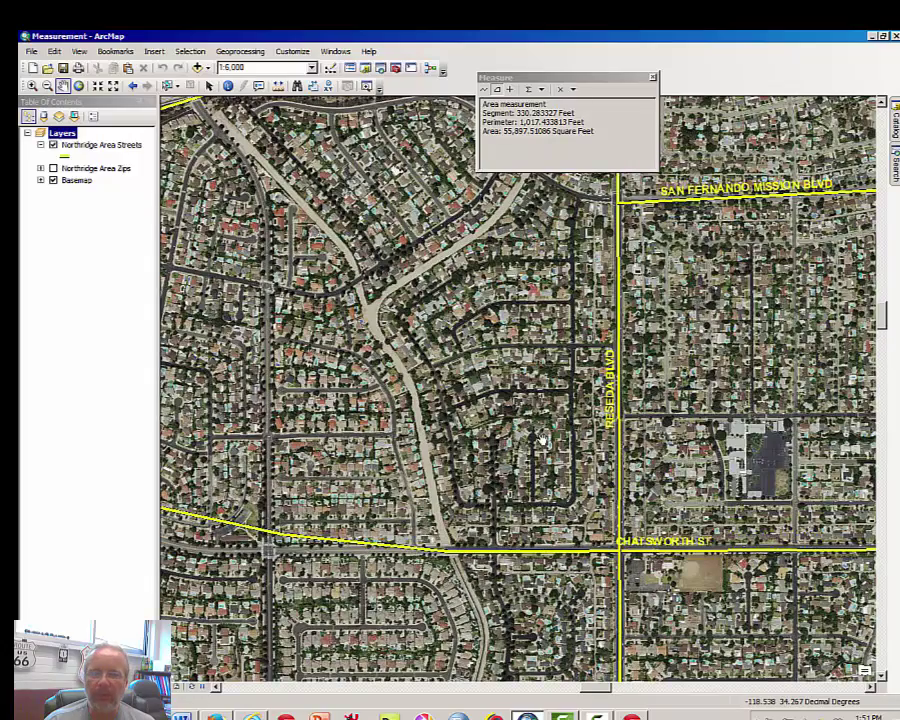
pyautogui.scroll(2, 522, 475)
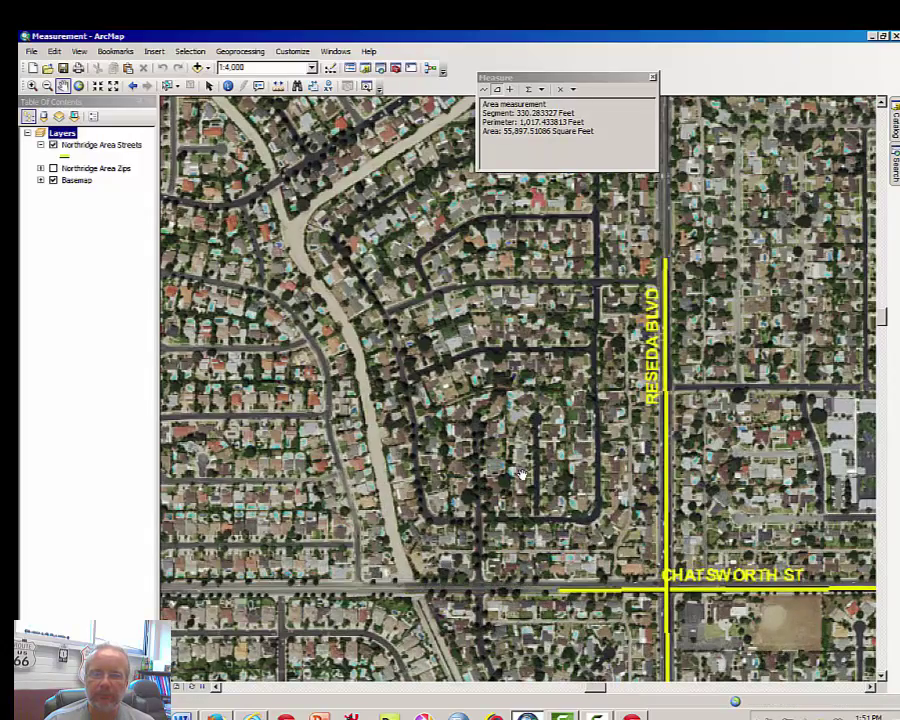
pyautogui.scroll(-2, 520, 487)
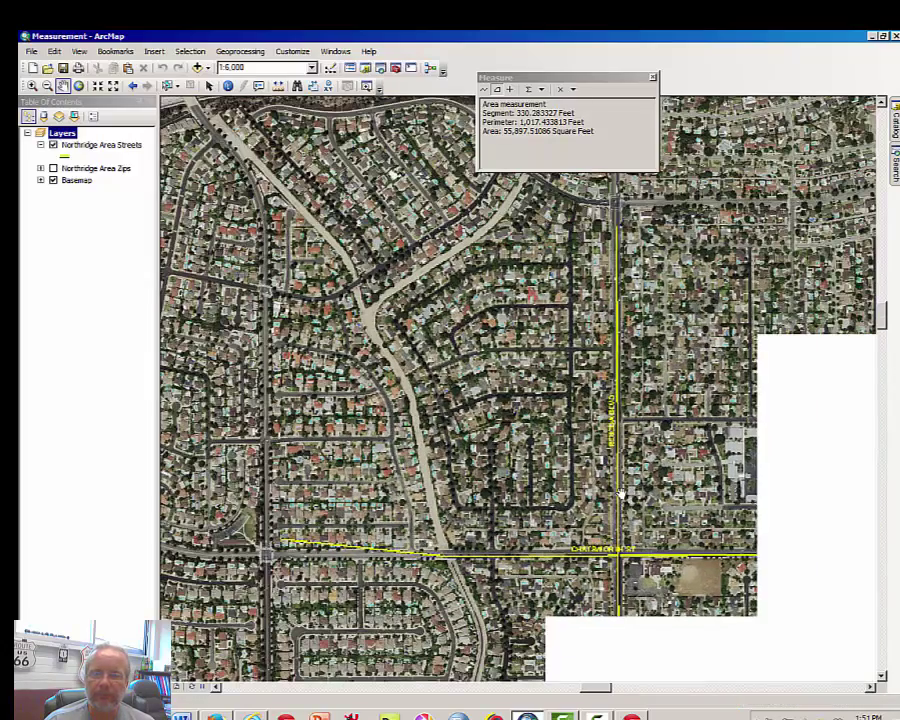
pyautogui.scroll(-2, 620, 493)
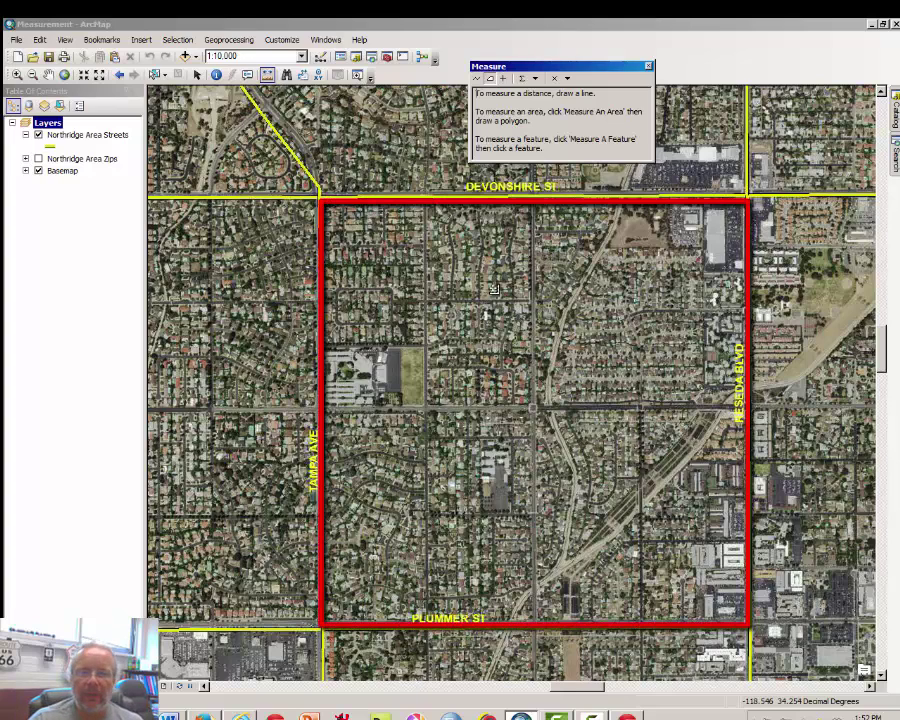
# Set the Measure tool's area units to Kilometers
pyautogui.click(535, 79)
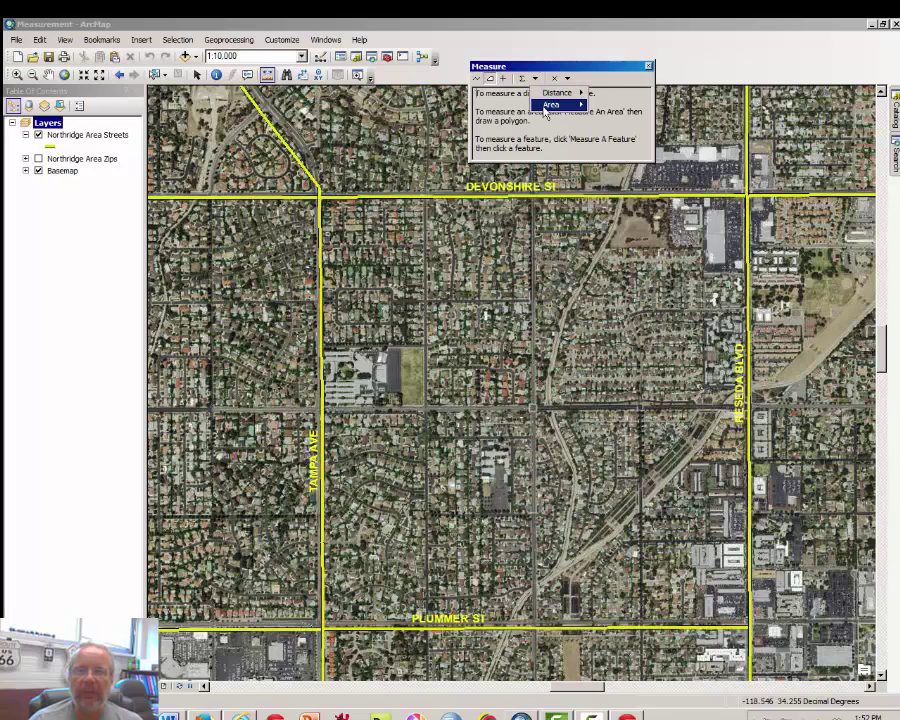
pyautogui.moveTo(560, 104)
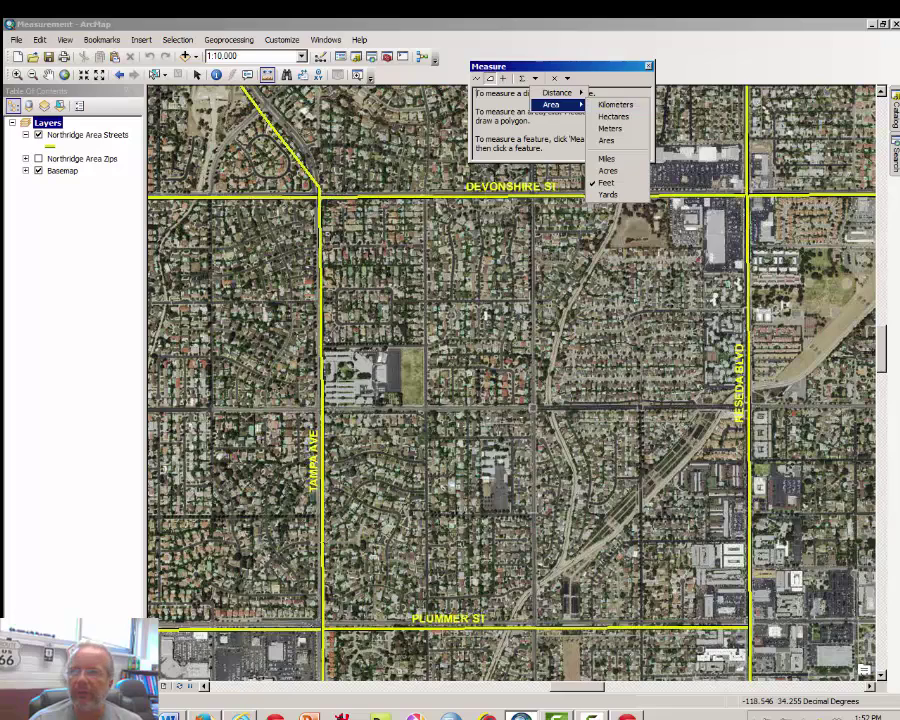
pyautogui.click(610, 105)
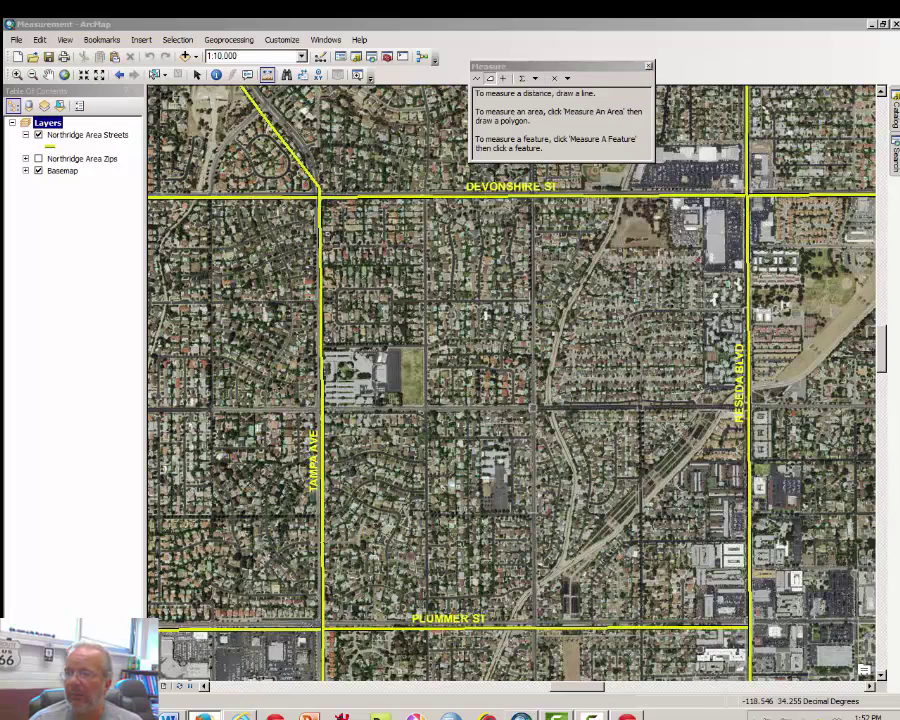